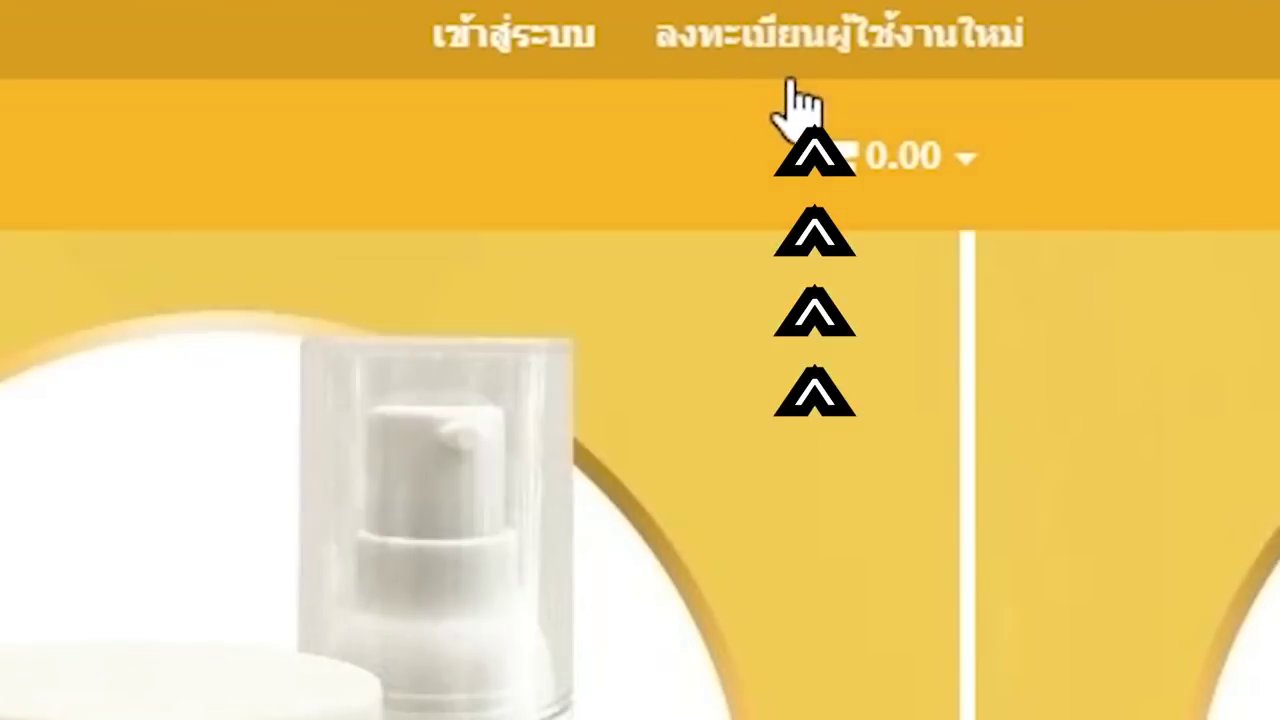
- Zoom the INDEEM storefront out so the full header links are visible
{"action": "key", "text": "ctrl+minus"}
{"action": "key", "text": "ctrl+minus"}
- Fill the new member form with e-mail username, password, first name, surname and phone, then register
{"action": "left_click", "coordinate": [1129, 30]}
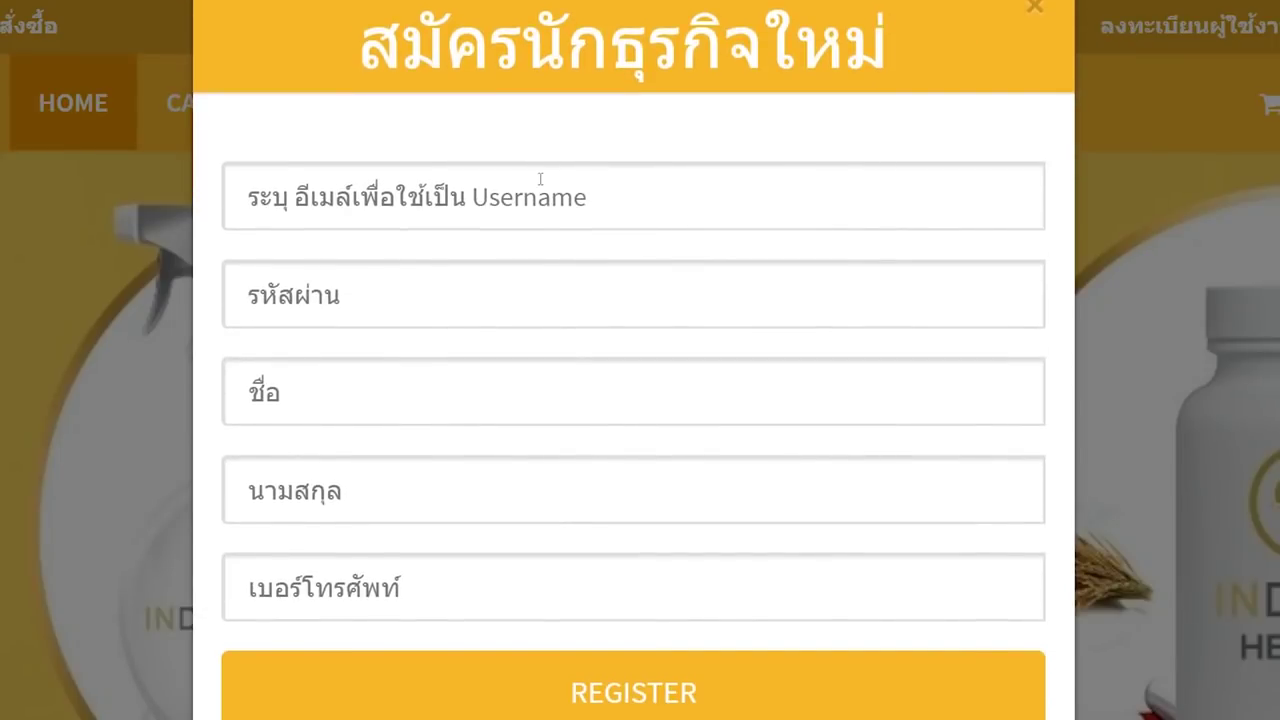
{"action": "key", "text": "ctrl+minus"}
{"action": "key", "text": "ctrl+minus"}
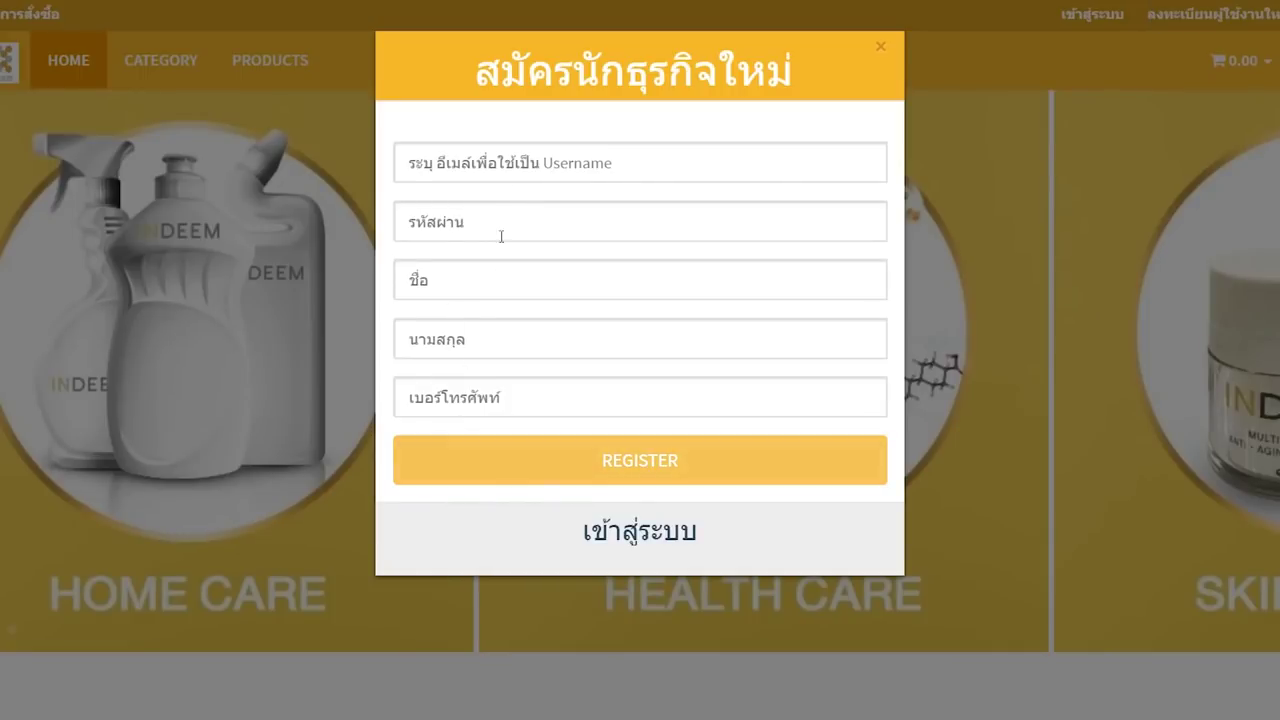
{"action": "left_click", "coordinate": [482, 156]}
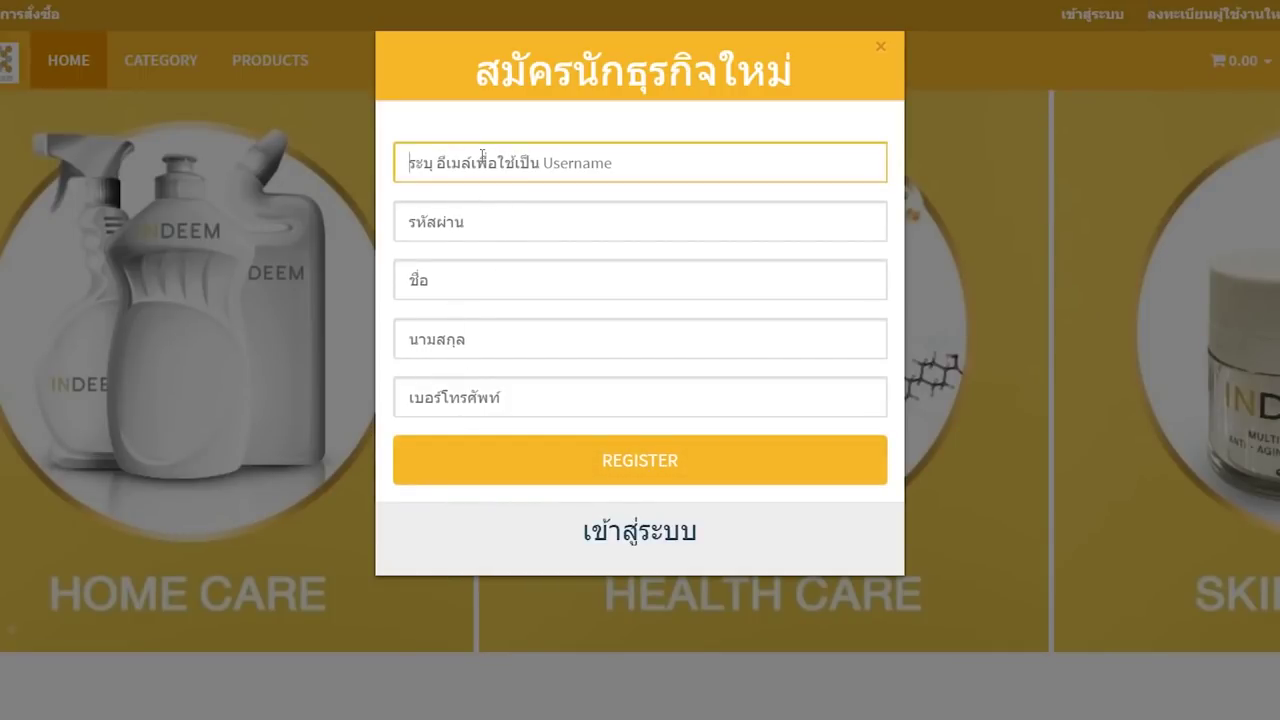
{"action": "left_click", "coordinate": [491, 214]}
{"action": "left_click", "coordinate": [480, 274]}
{"action": "left_click", "coordinate": [475, 330]}
{"action": "left_click", "coordinate": [477, 387]}
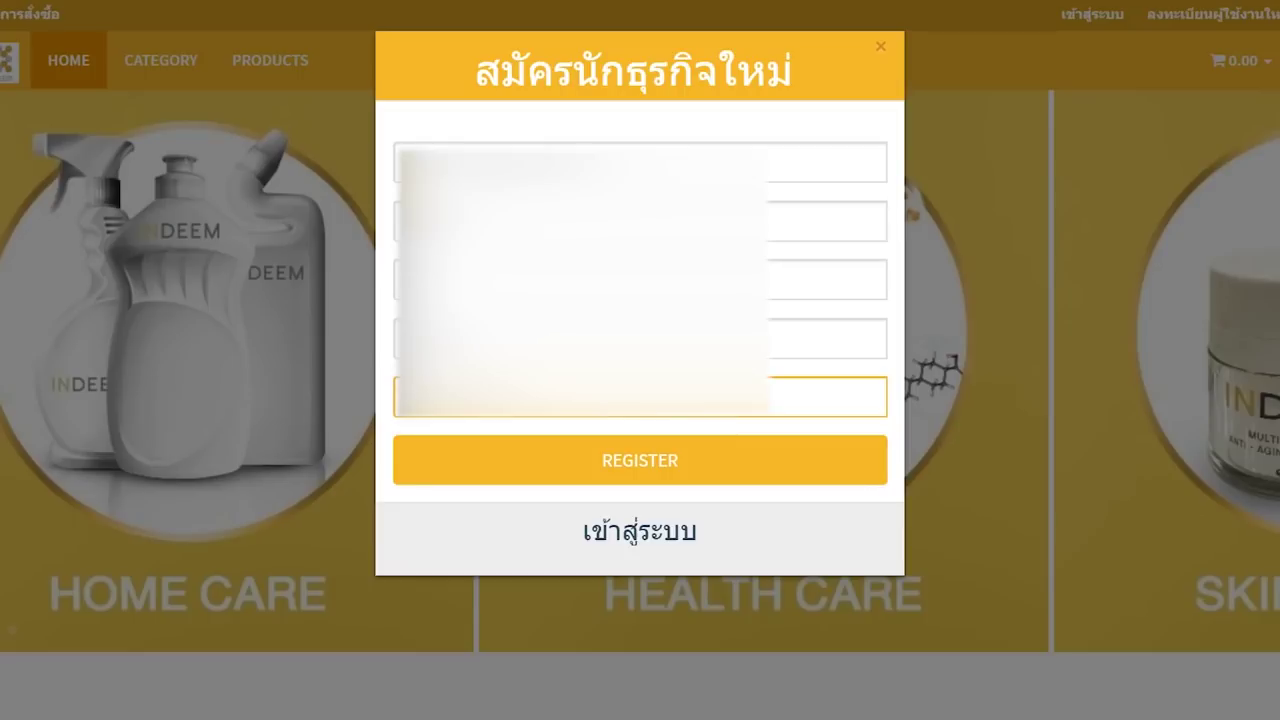
{"action": "left_click", "coordinate": [480, 162]}
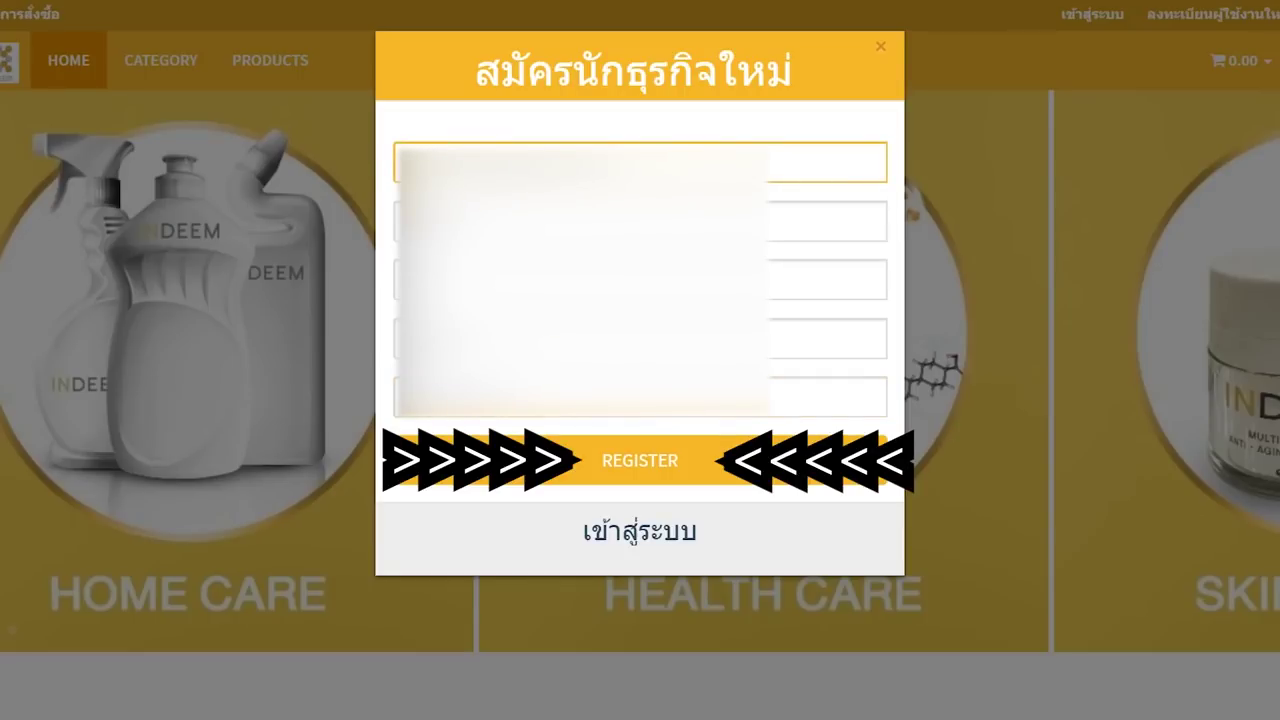
{"action": "left_click", "coordinate": [610, 466]}
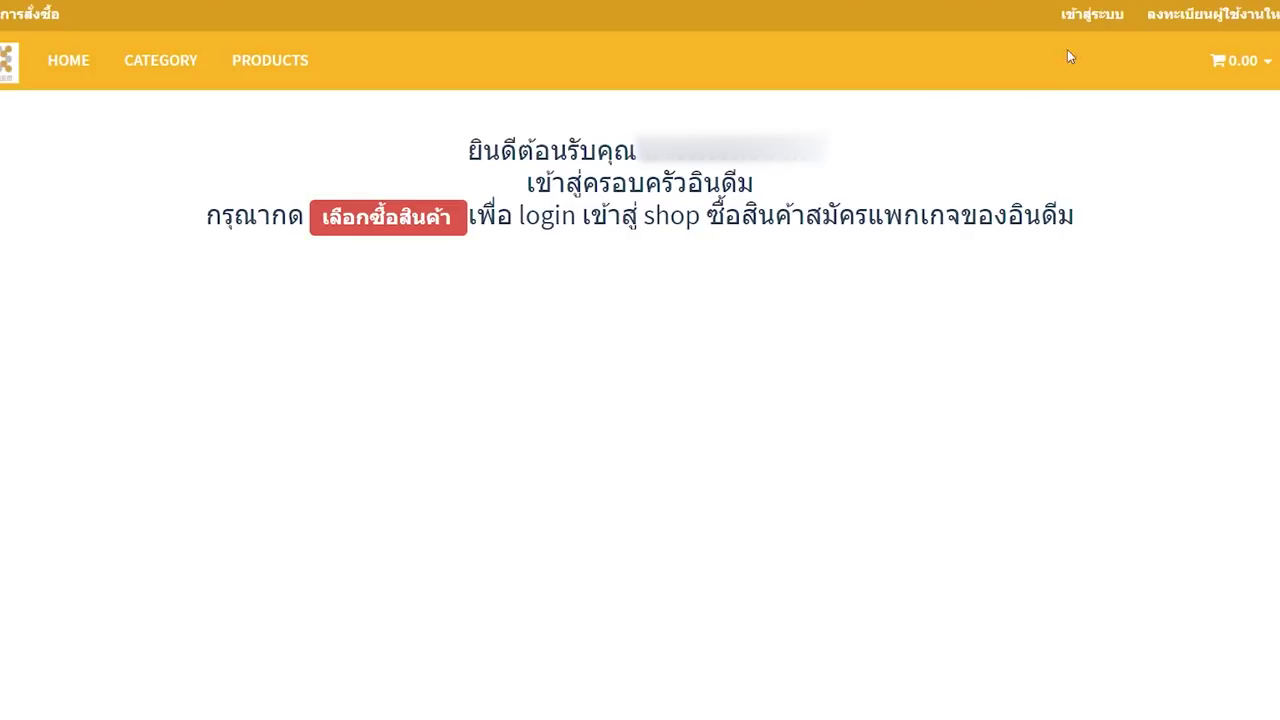
- Go to My account (บัญชีของฉัน) and open the ข้อมูลส่วนตัว personal information form
{"action": "left_click", "coordinate": [378, 226]}
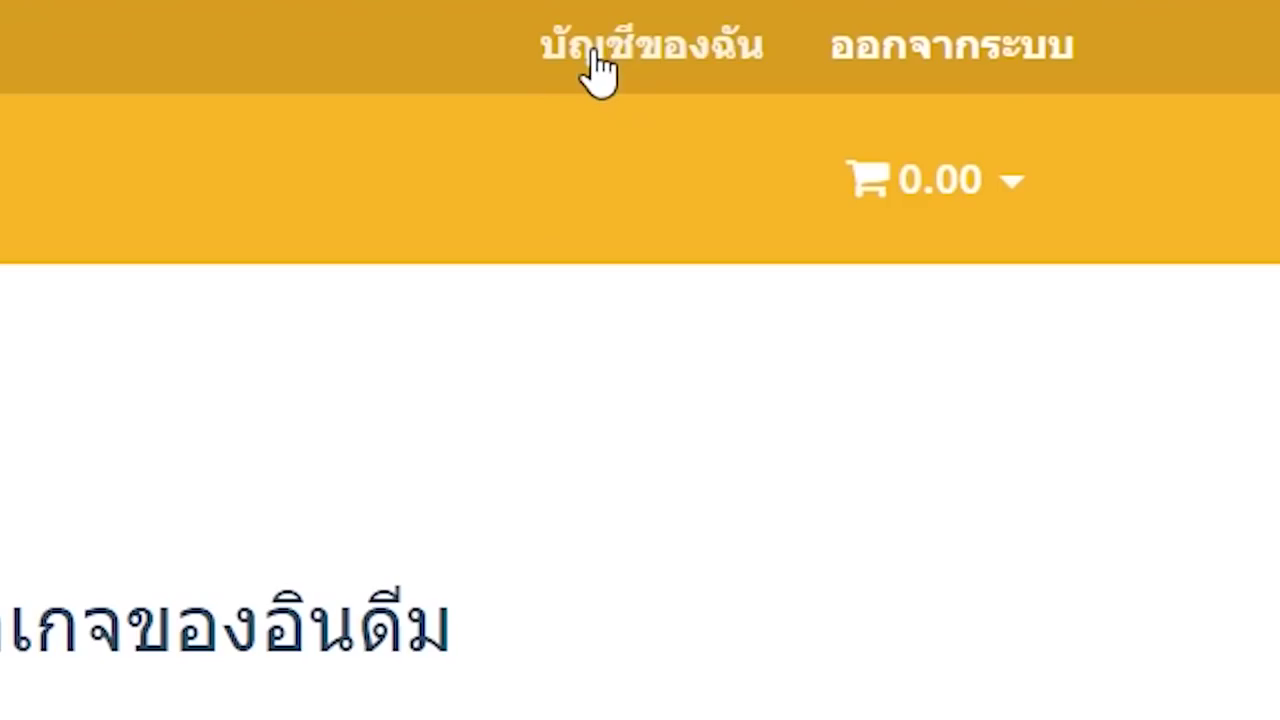
{"action": "left_click", "coordinate": [594, 55]}
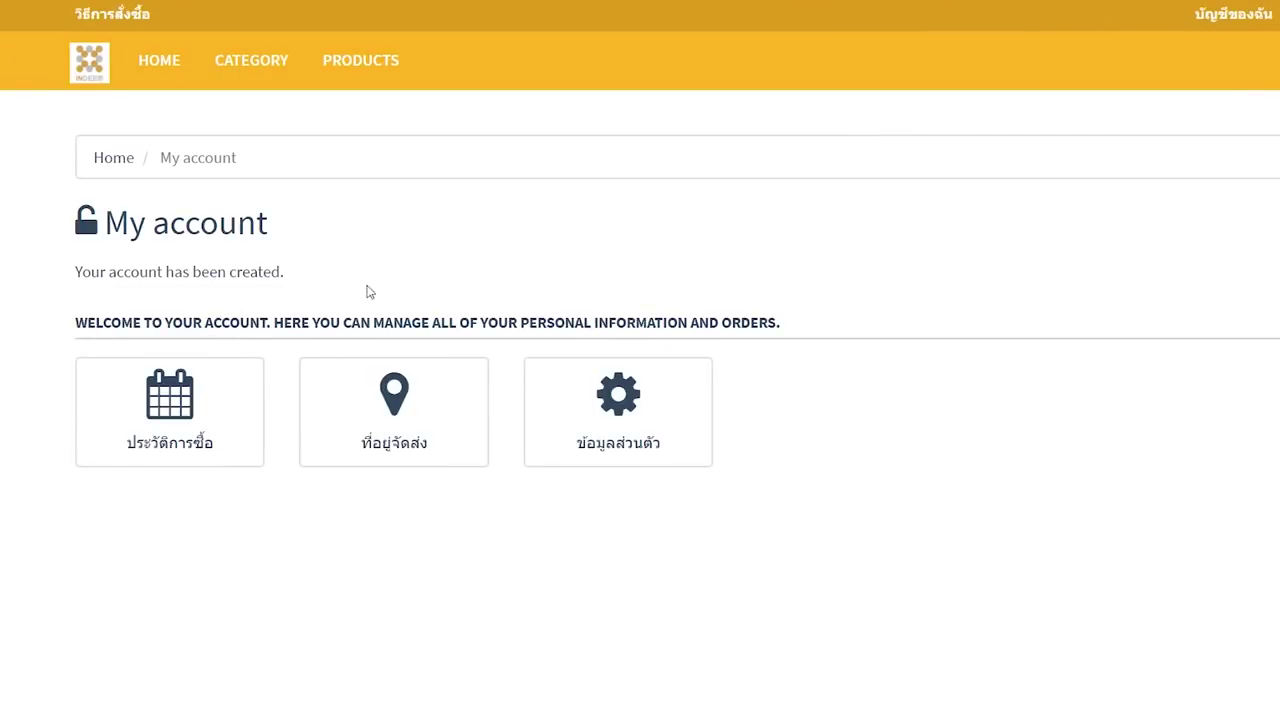
{"action": "left_click", "coordinate": [603, 410]}
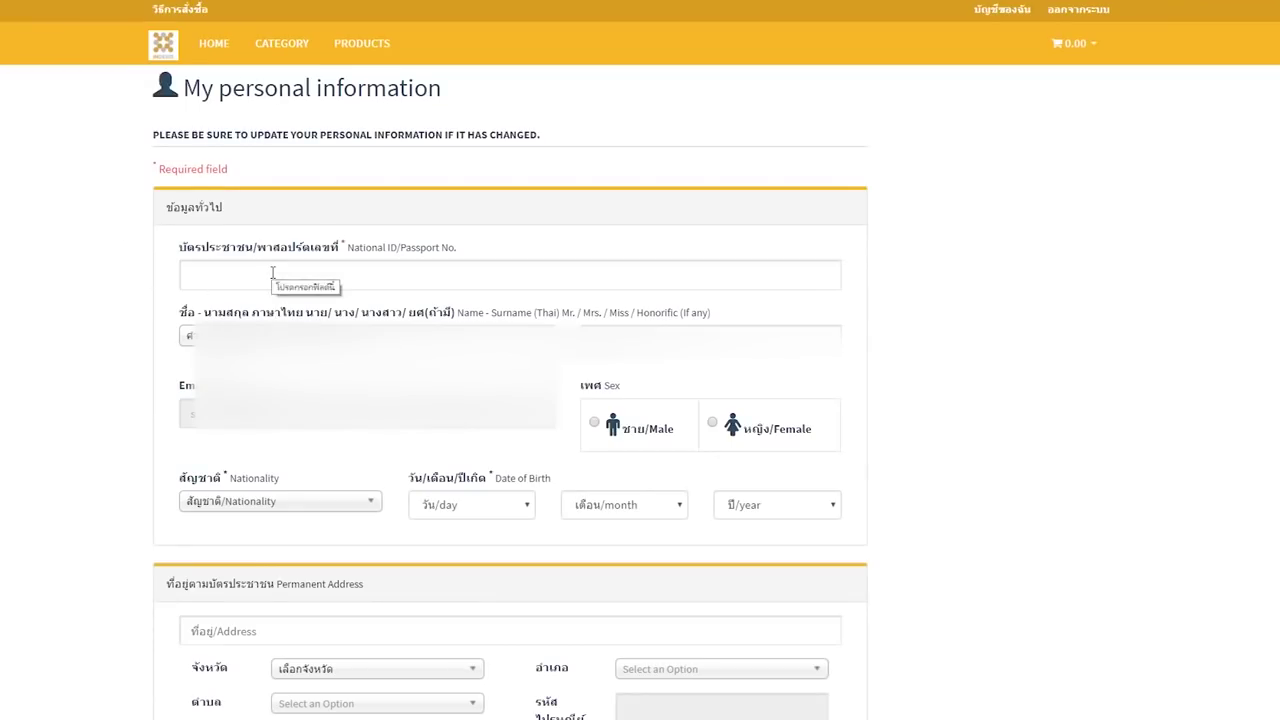
- Paste the referrer's INDEEM ID into the Referred Business owner field and search for it
{"action": "left_click", "coordinate": [62, 340]}
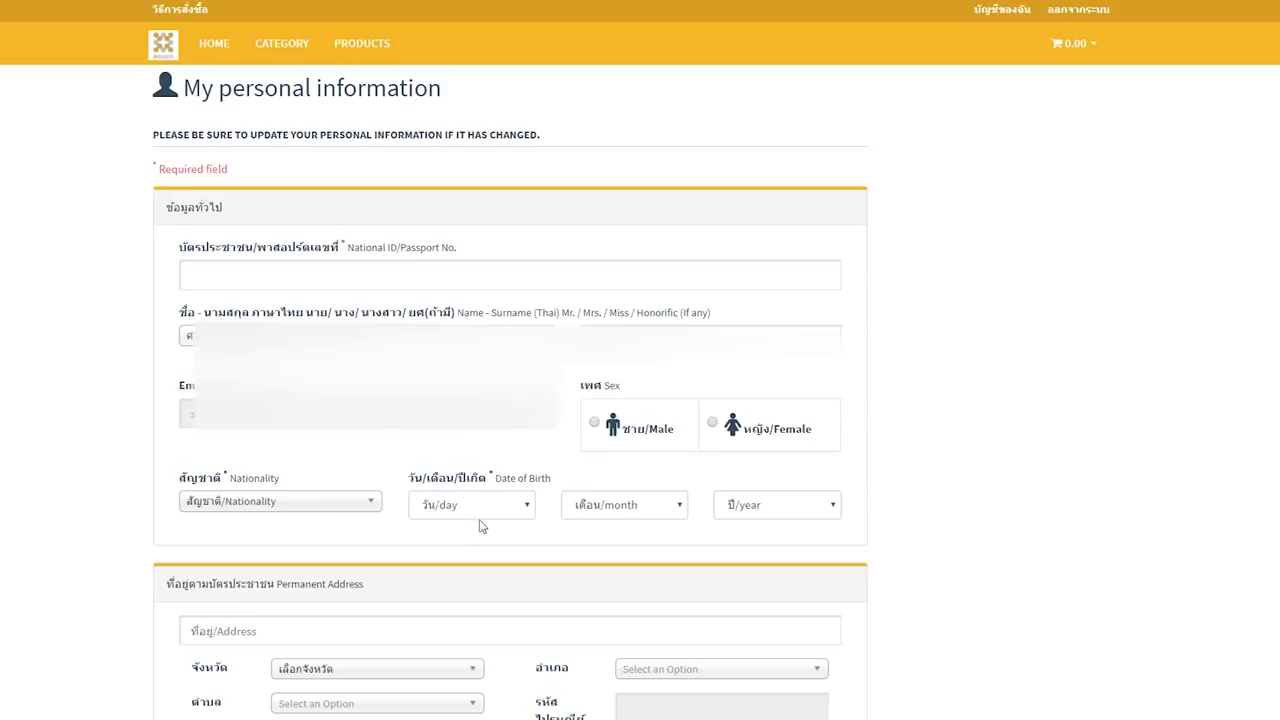
{"action": "scroll", "coordinate": [745, 517], "scroll_direction": "down", "scroll_amount": 5}
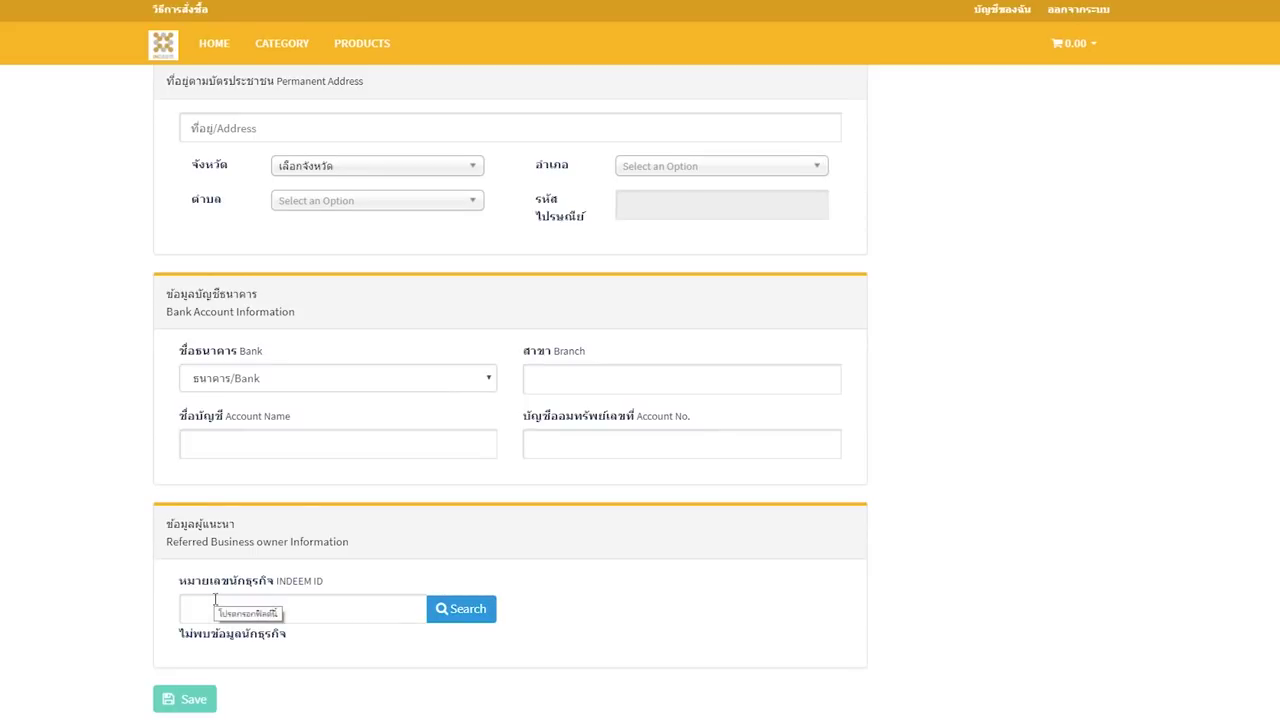
{"action": "scroll", "coordinate": [214, 599], "scroll_direction": "down", "scroll_amount": 1}
{"action": "left_click", "coordinate": [213, 549]}
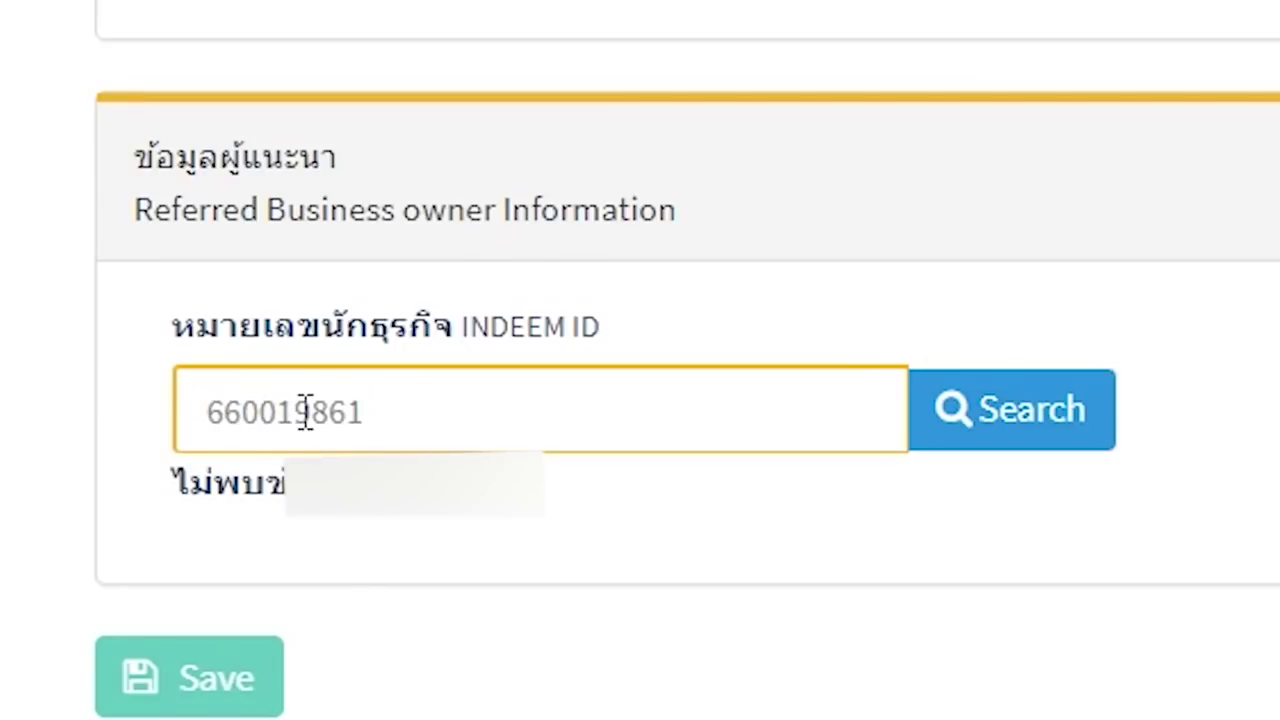
{"action": "left_click", "coordinate": [955, 415]}
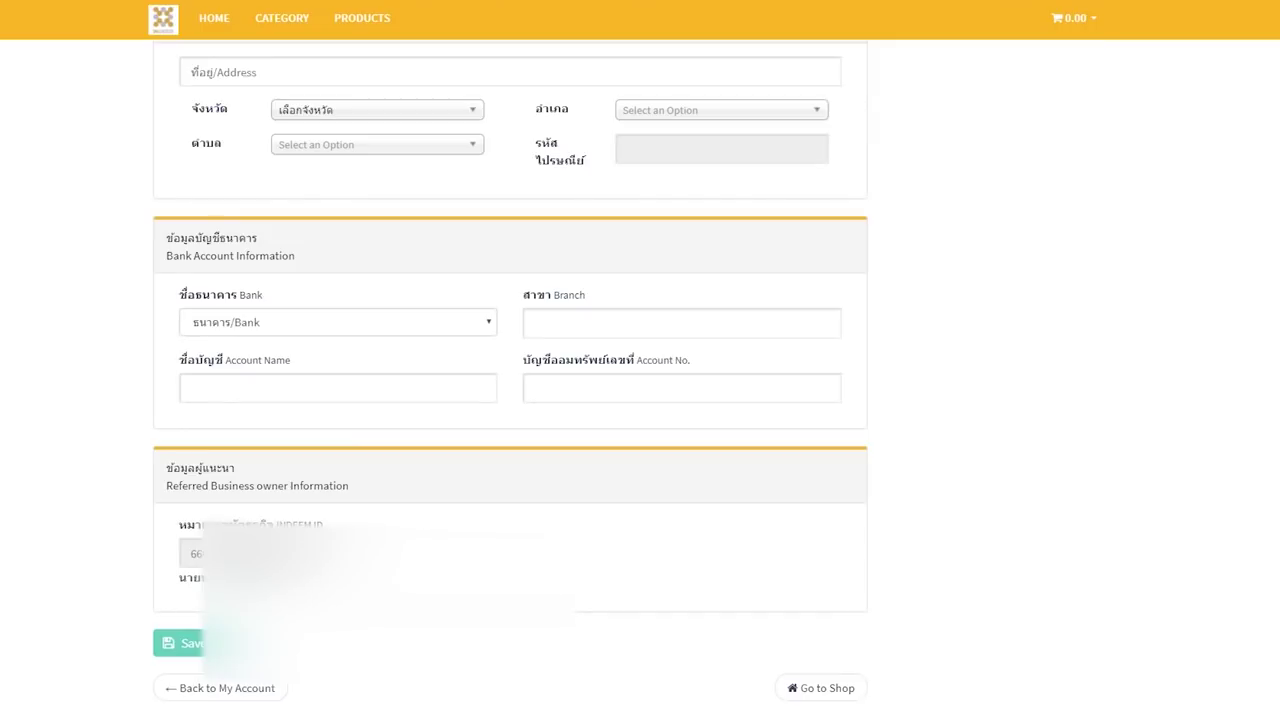
- Leave the personal information form and return to the My Account overview
{"action": "triple_click", "coordinate": [183, 645]}
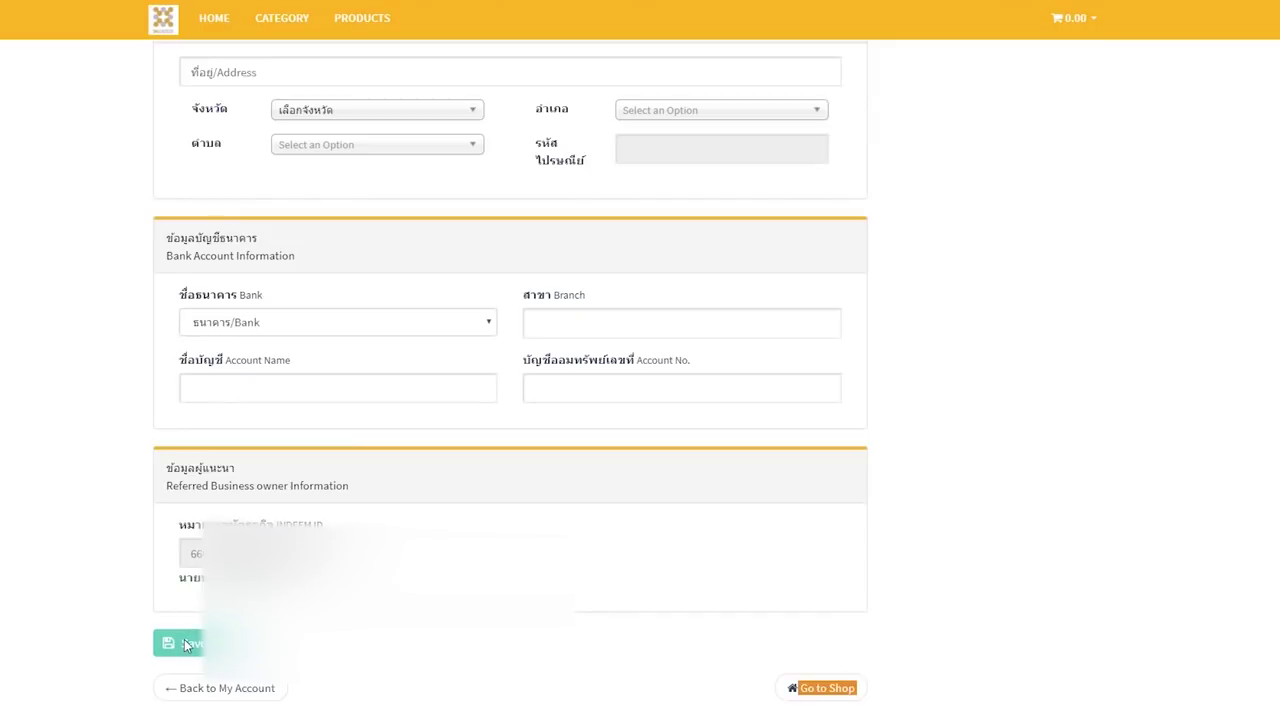
{"action": "left_click", "coordinate": [109, 566]}
{"action": "scroll", "coordinate": [109, 566], "scroll_direction": "up", "scroll_amount": 3}
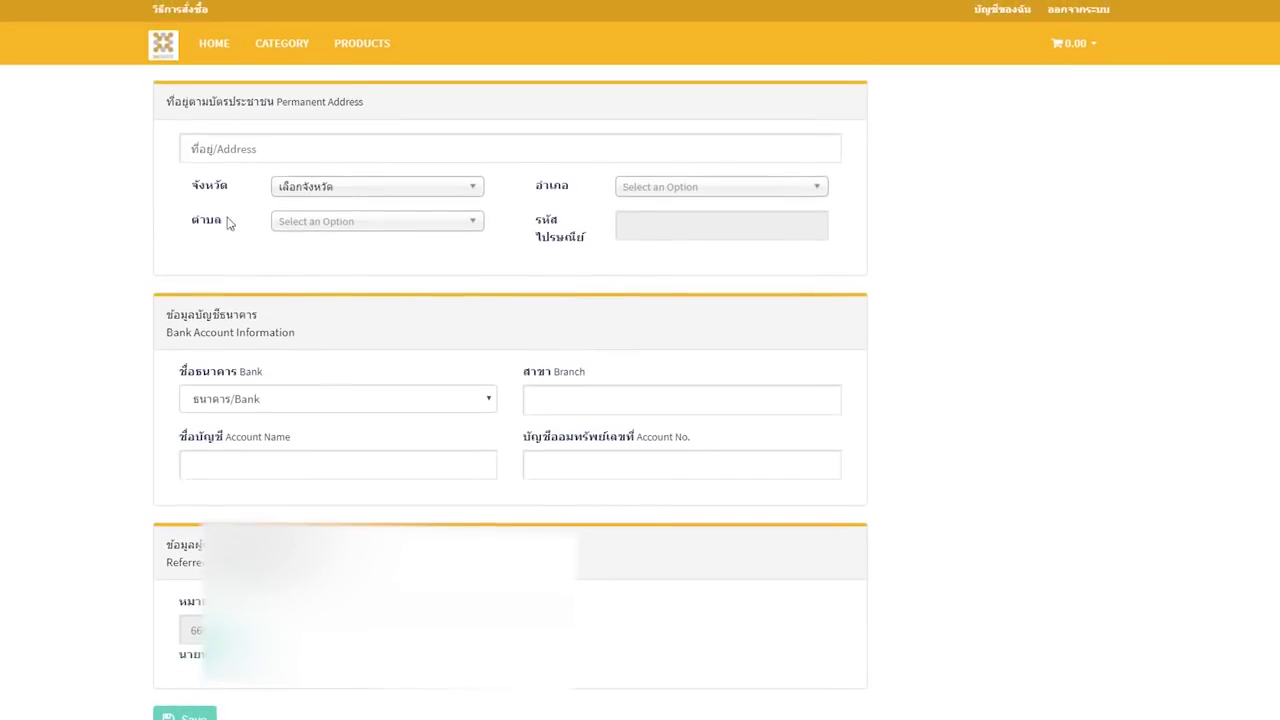
{"action": "scroll", "coordinate": [109, 566], "scroll_direction": "down", "scroll_amount": 3}
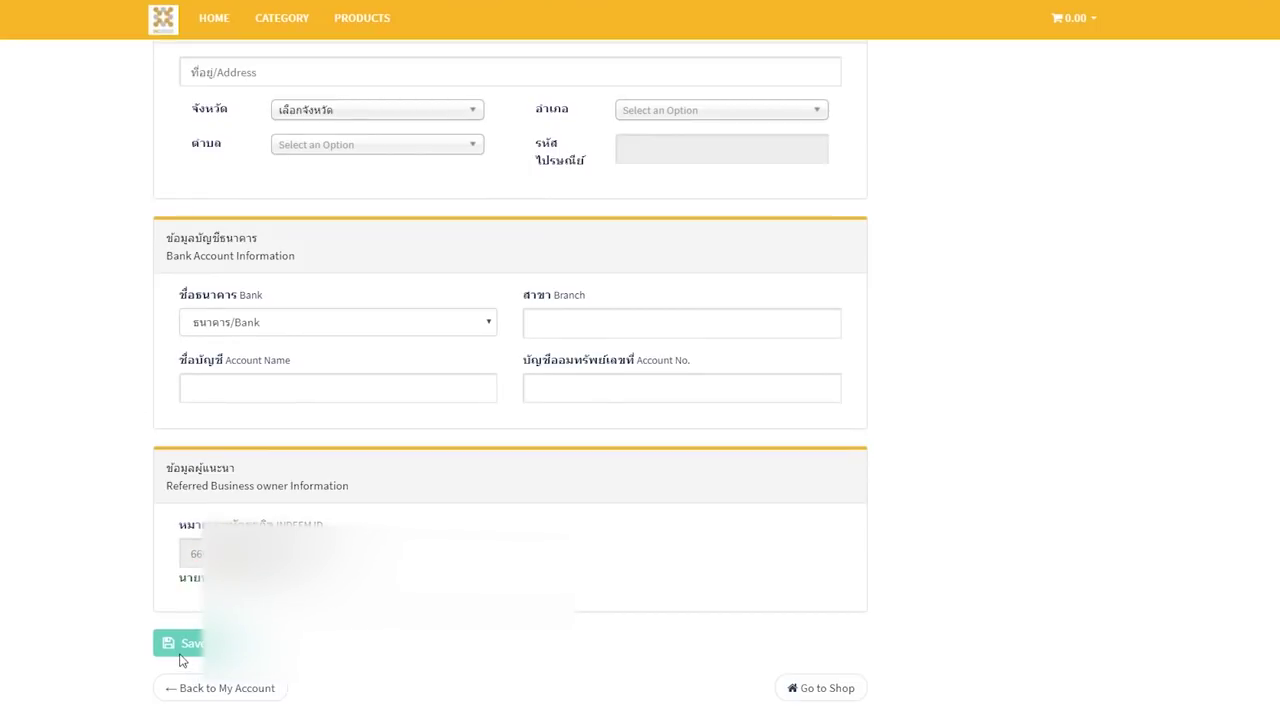
{"action": "left_click", "coordinate": [220, 694]}
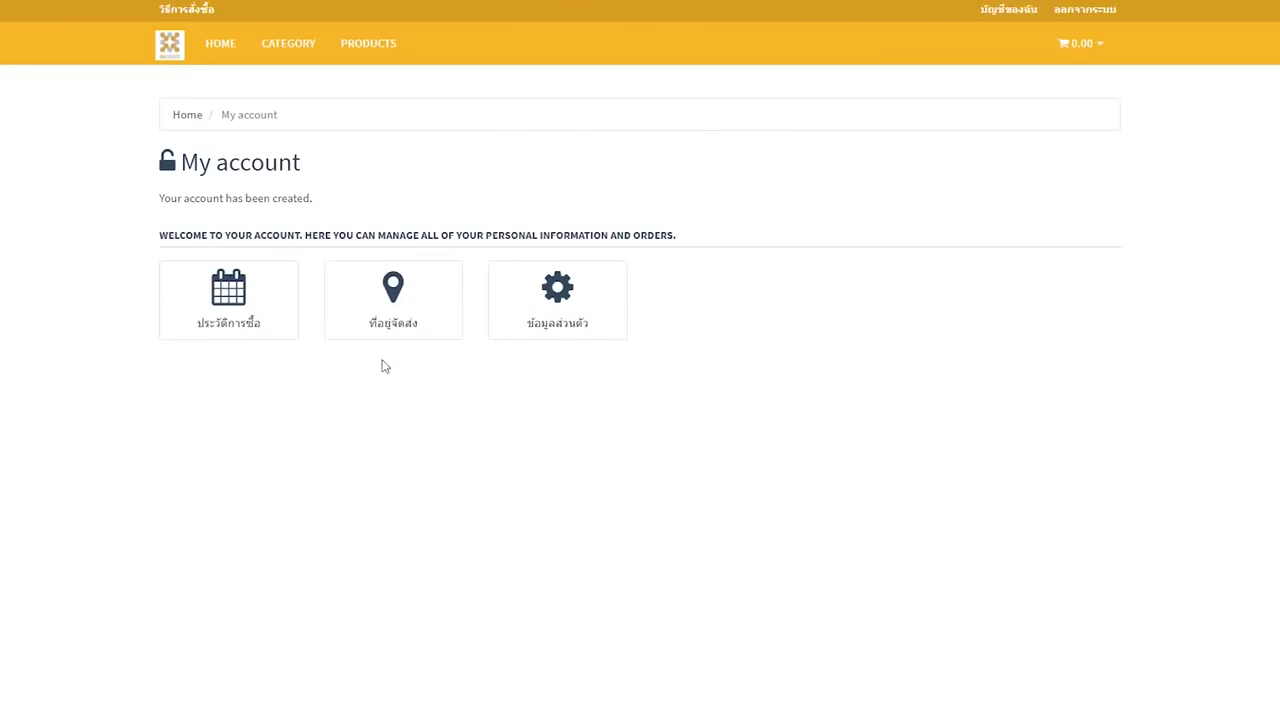
- Show the ที่อยู่จัดส่ง delivery addresses page, closing the Add New Address form unsaved
{"action": "left_click", "coordinate": [391, 325]}
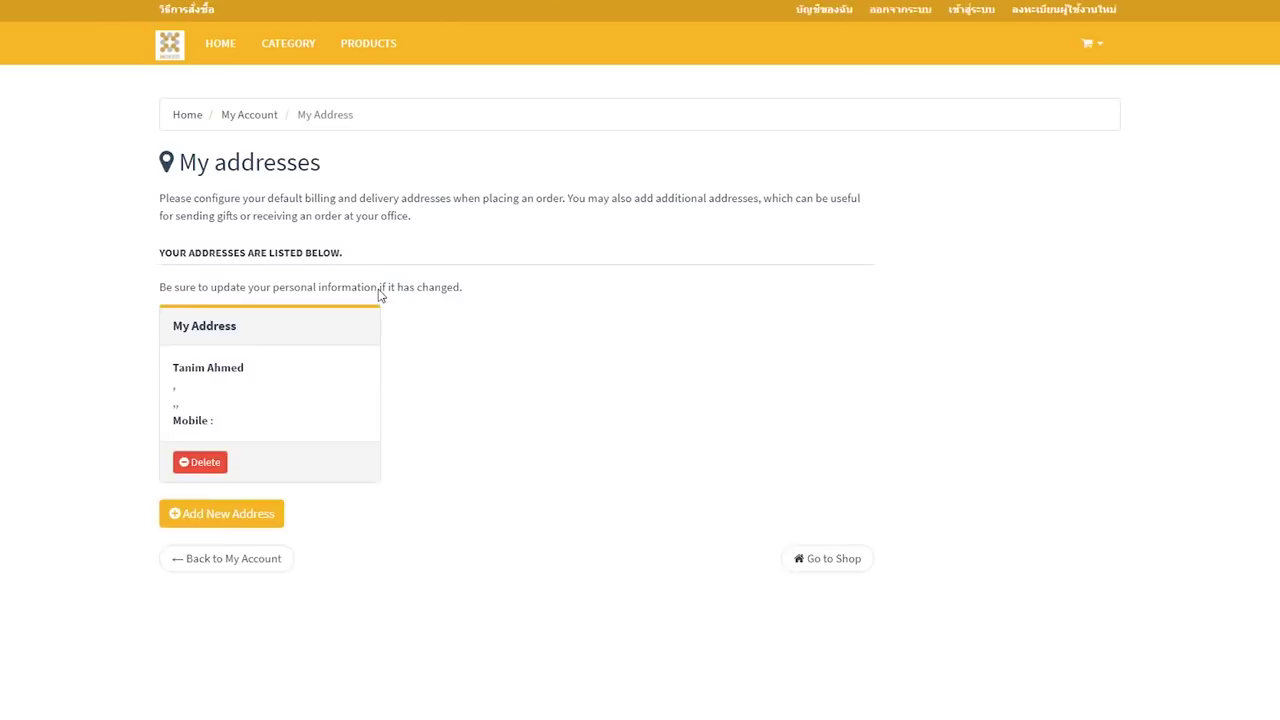
{"action": "left_click", "coordinate": [225, 318]}
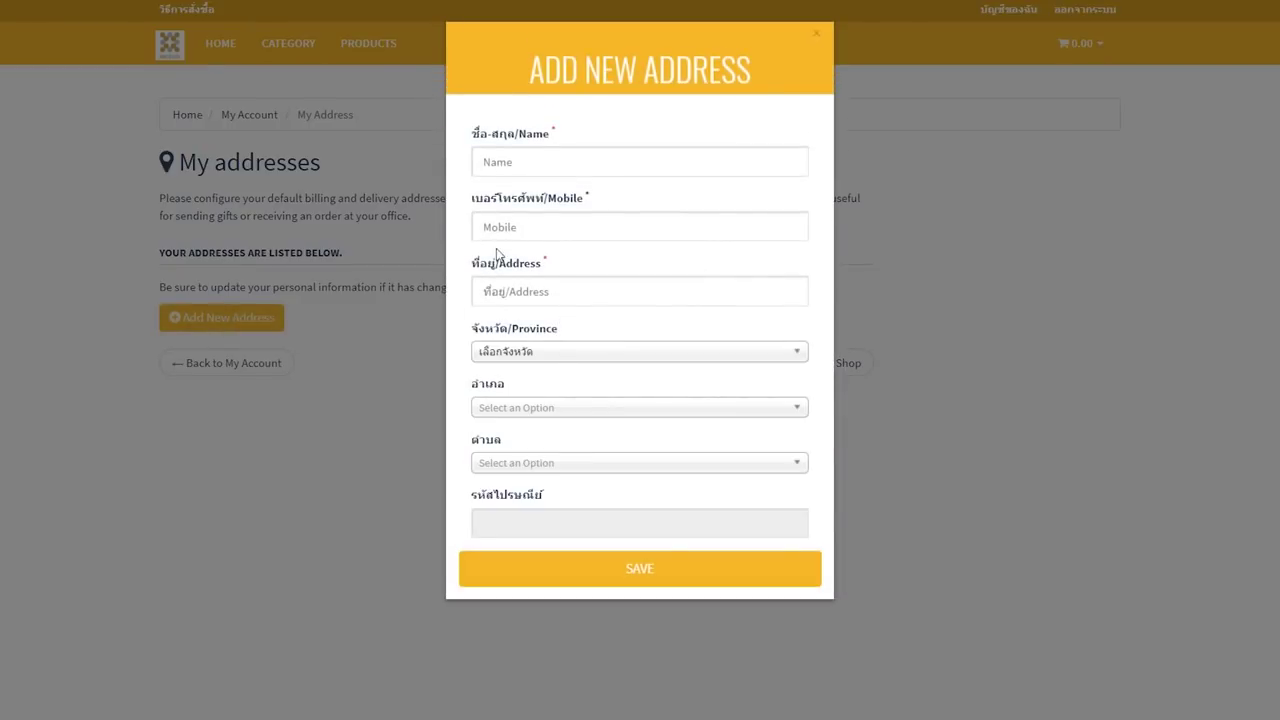
{"action": "left_click", "coordinate": [199, 267]}
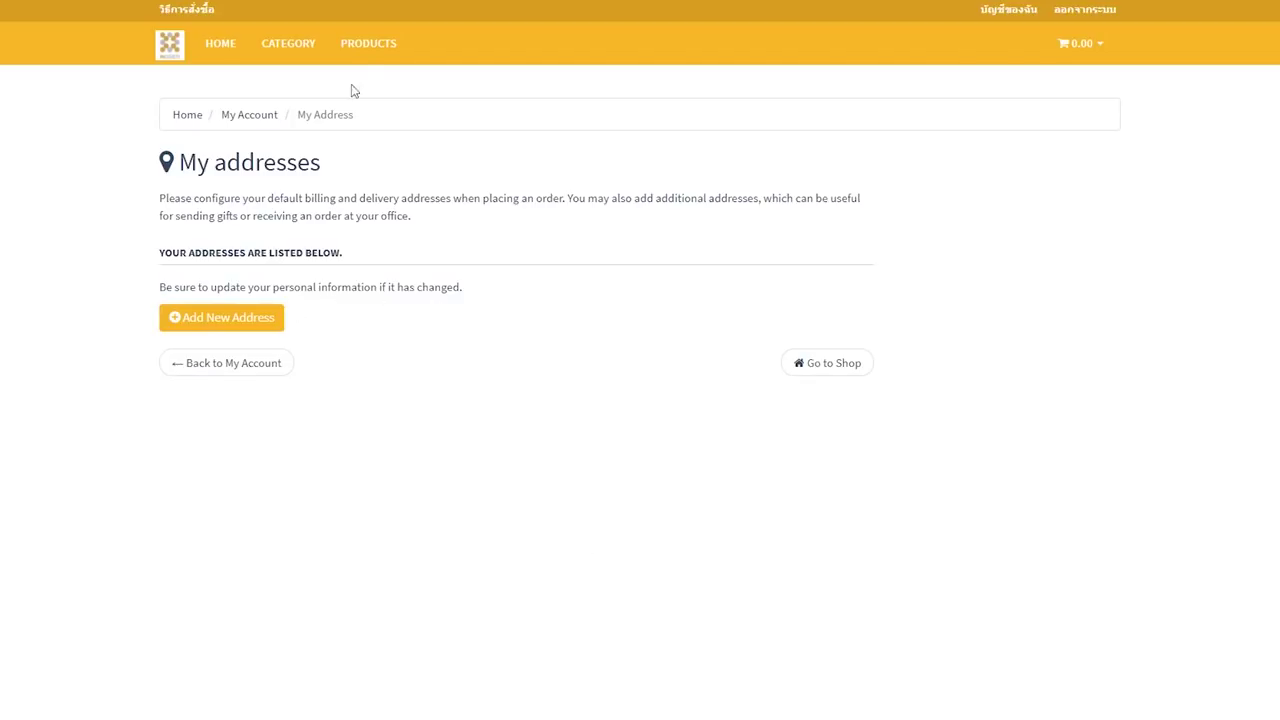
{"action": "left_click", "coordinate": [360, 45]}
{"action": "scroll", "coordinate": [71, 397], "scroll_direction": "down", "scroll_amount": 1}
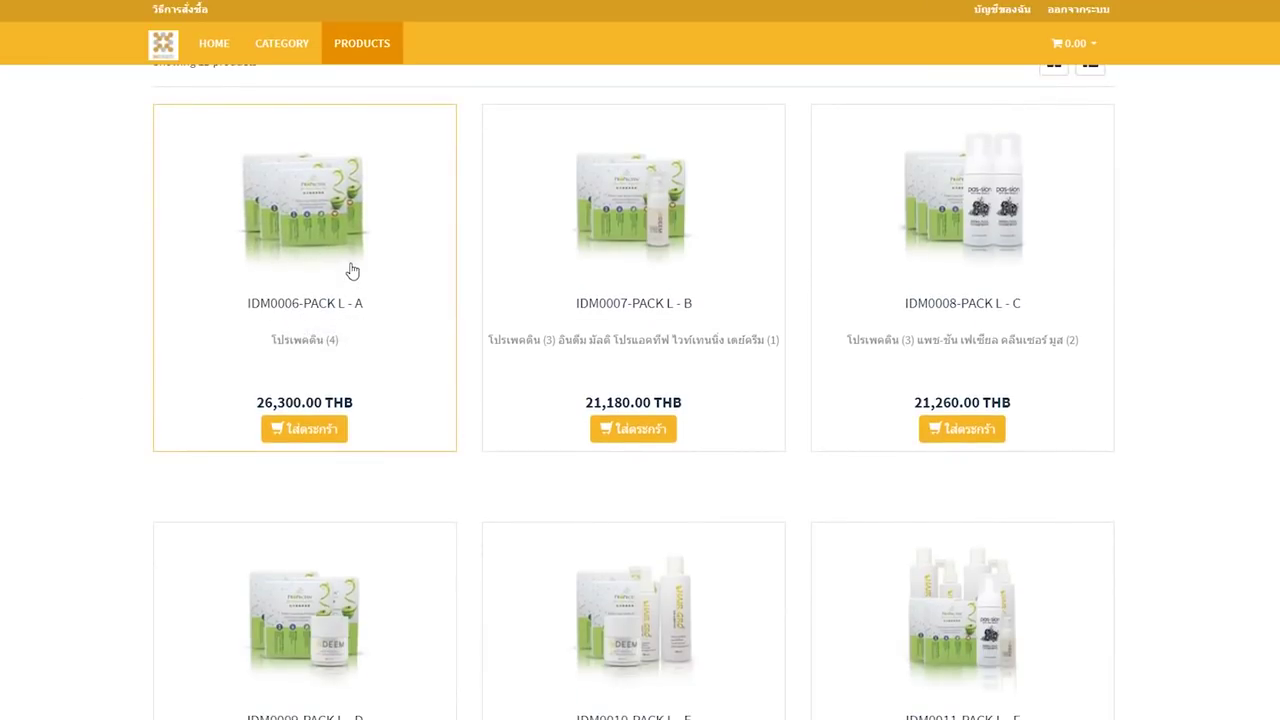
{"action": "scroll", "coordinate": [481, 295], "scroll_direction": "down", "scroll_amount": 3}
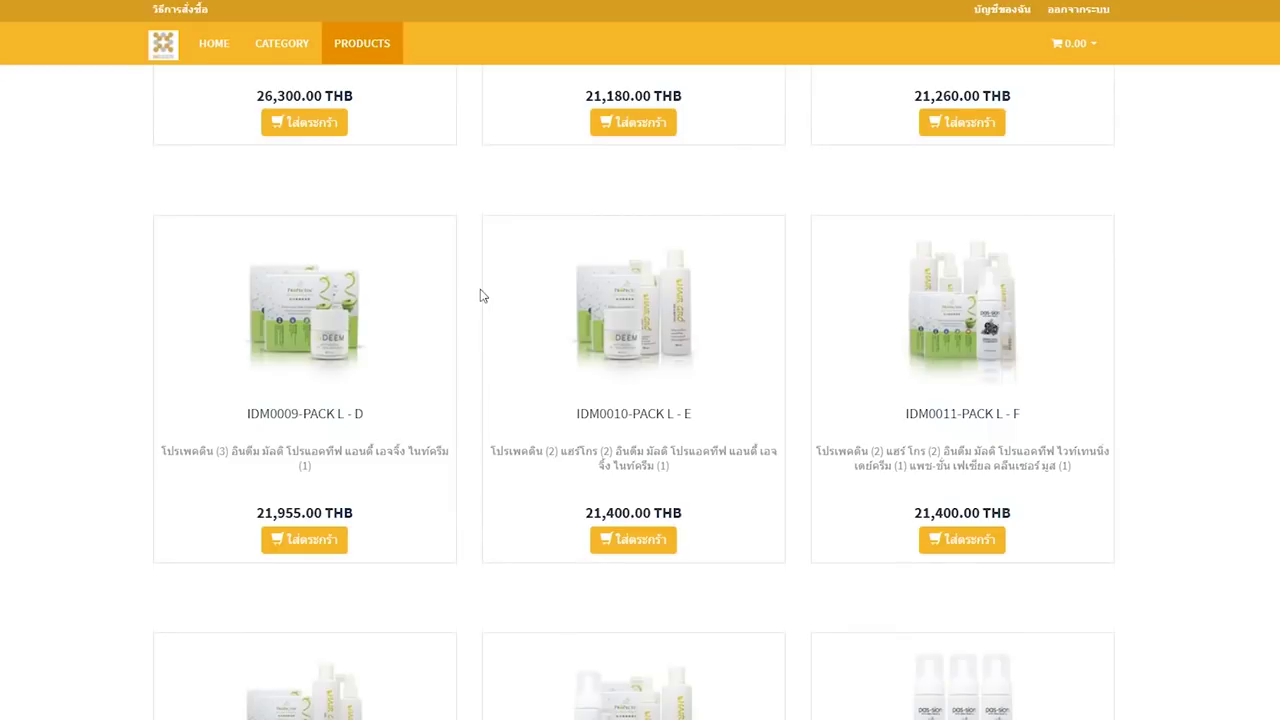
{"action": "scroll", "coordinate": [481, 295], "scroll_direction": "down", "scroll_amount": 3}
{"action": "scroll", "coordinate": [485, 300], "scroll_direction": "down", "scroll_amount": 5}
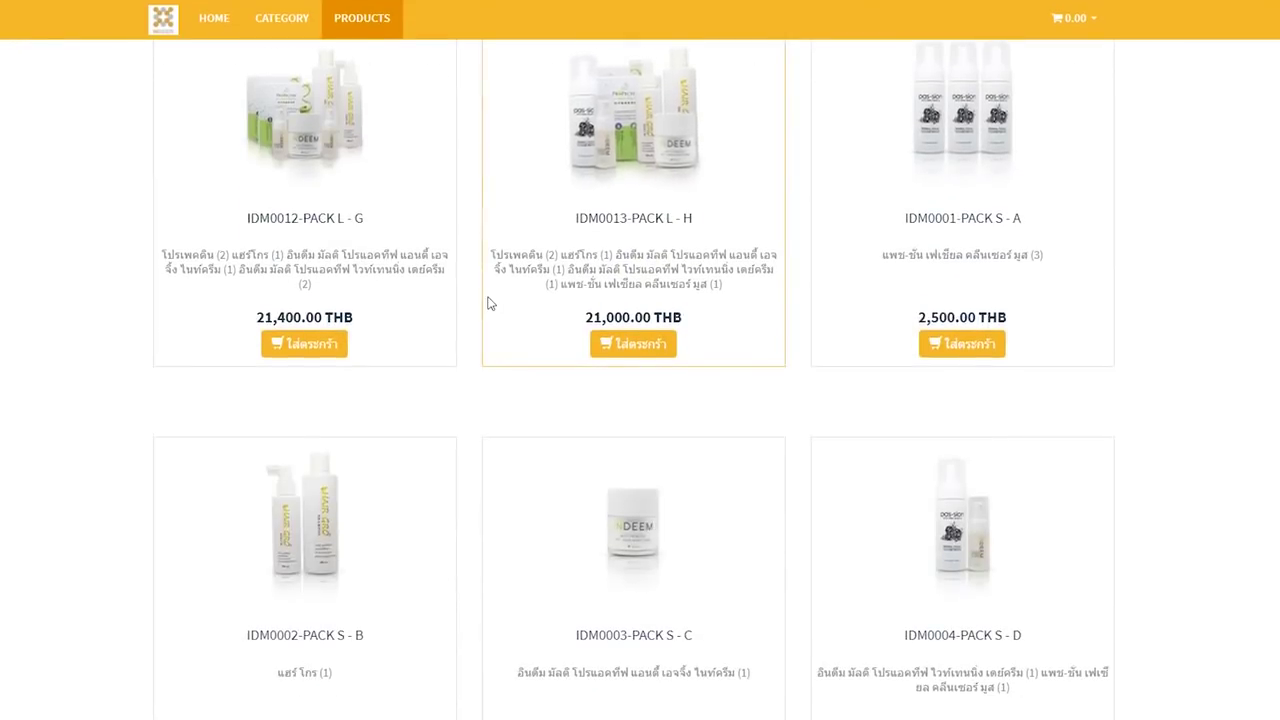
{"action": "scroll", "coordinate": [490, 305], "scroll_direction": "down", "scroll_amount": 2}
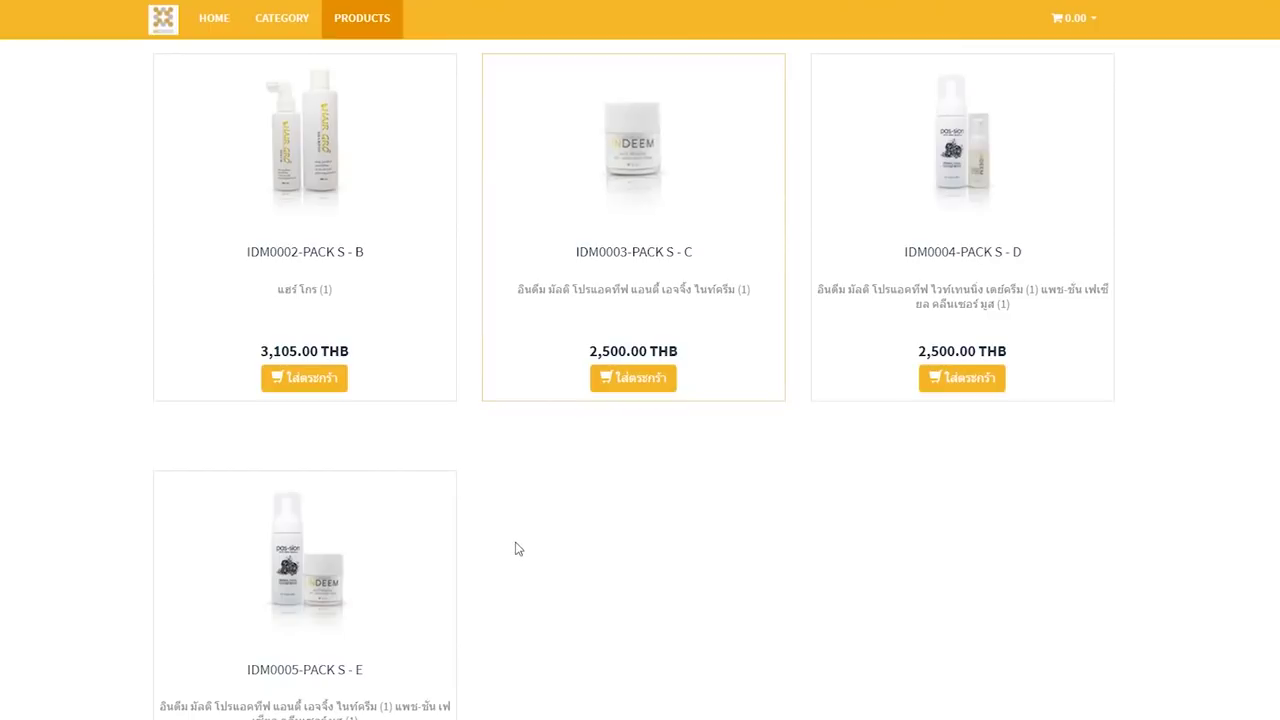
{"action": "scroll", "coordinate": [560, 514], "scroll_direction": "up", "scroll_amount": 3}
{"action": "scroll", "coordinate": [560, 514], "scroll_direction": "up", "scroll_amount": 1}
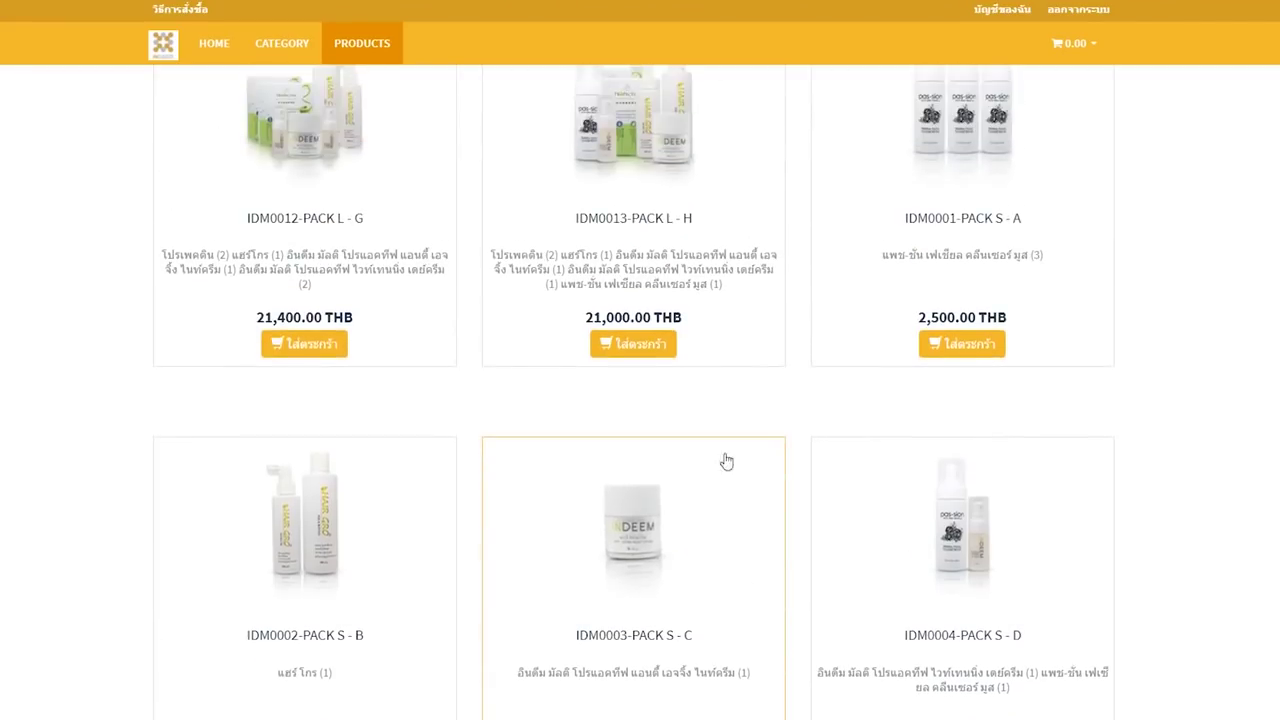
{"action": "scroll", "coordinate": [960, 229], "scroll_direction": "down", "scroll_amount": 2}
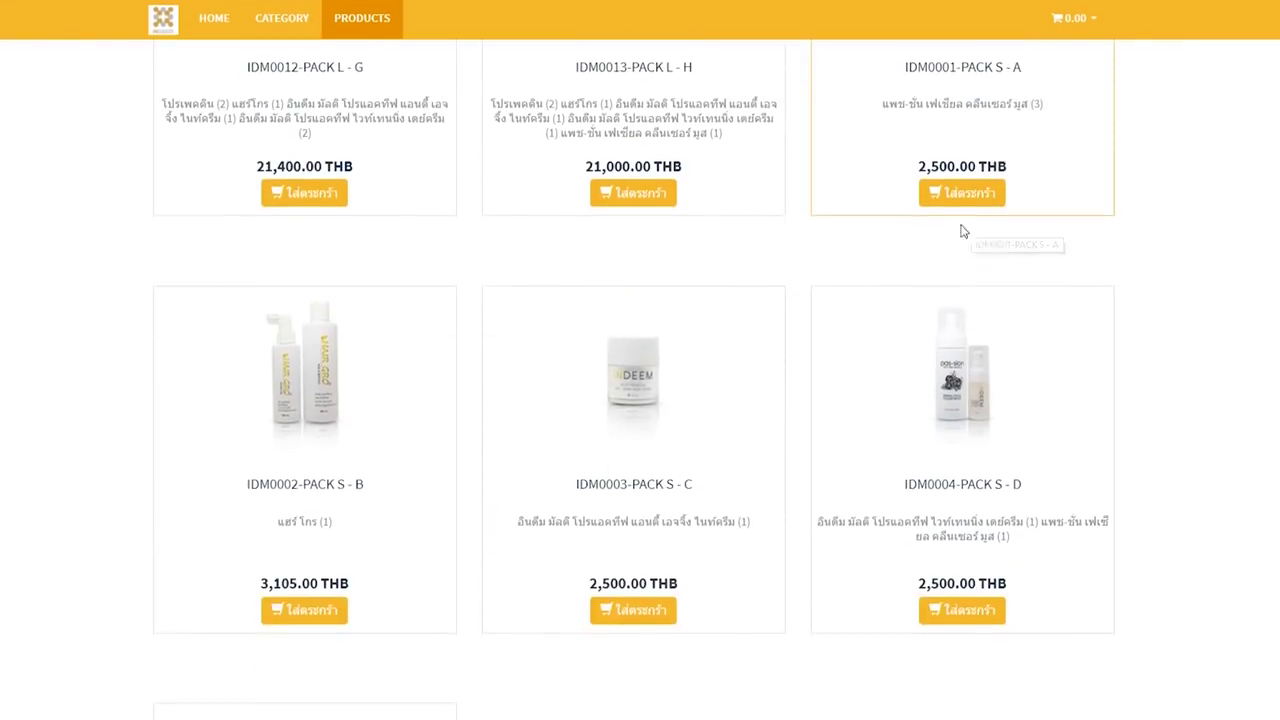
{"action": "scroll", "coordinate": [337, 363], "scroll_direction": "down", "scroll_amount": 2}
{"action": "scroll", "coordinate": [486, 569], "scroll_direction": "down", "scroll_amount": 2}
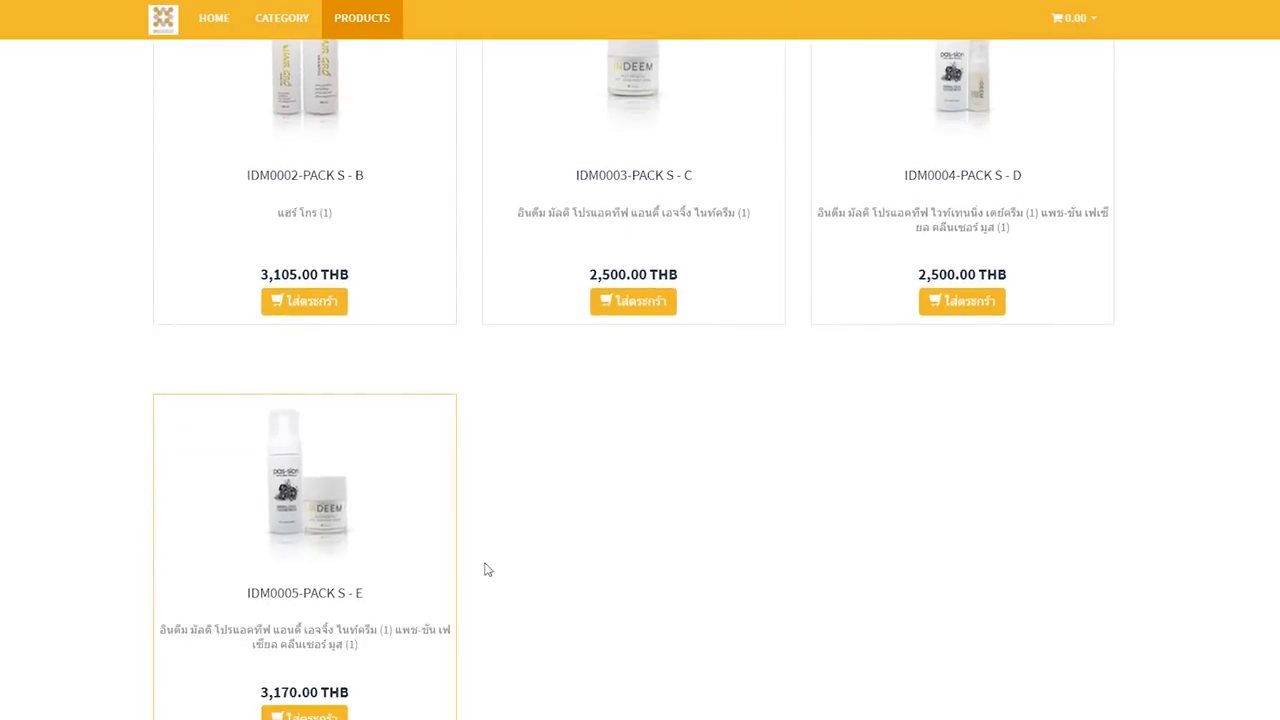
{"action": "scroll", "coordinate": [933, 263], "scroll_direction": "up", "scroll_amount": 6}
{"action": "scroll", "coordinate": [931, 268], "scroll_direction": "up", "scroll_amount": 1}
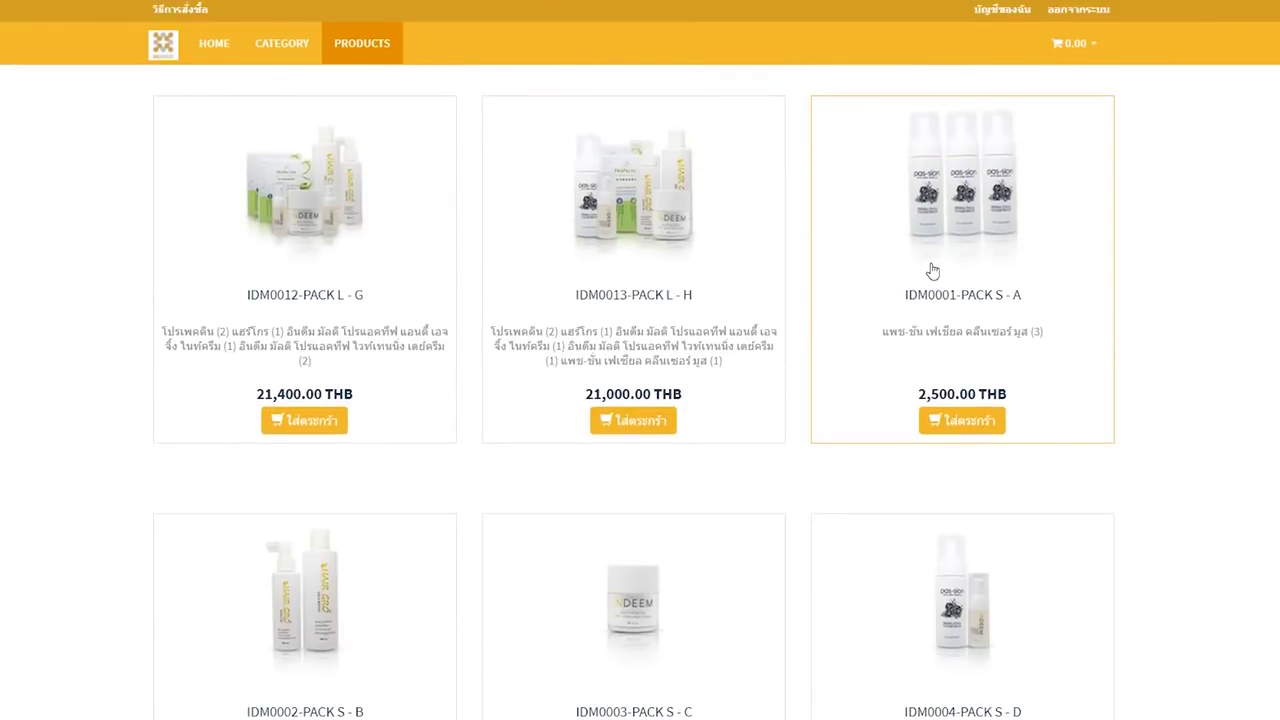
{"action": "scroll", "coordinate": [930, 262], "scroll_direction": "down", "scroll_amount": 2}
{"action": "scroll", "coordinate": [1000, 315], "scroll_direction": "up", "scroll_amount": 2}
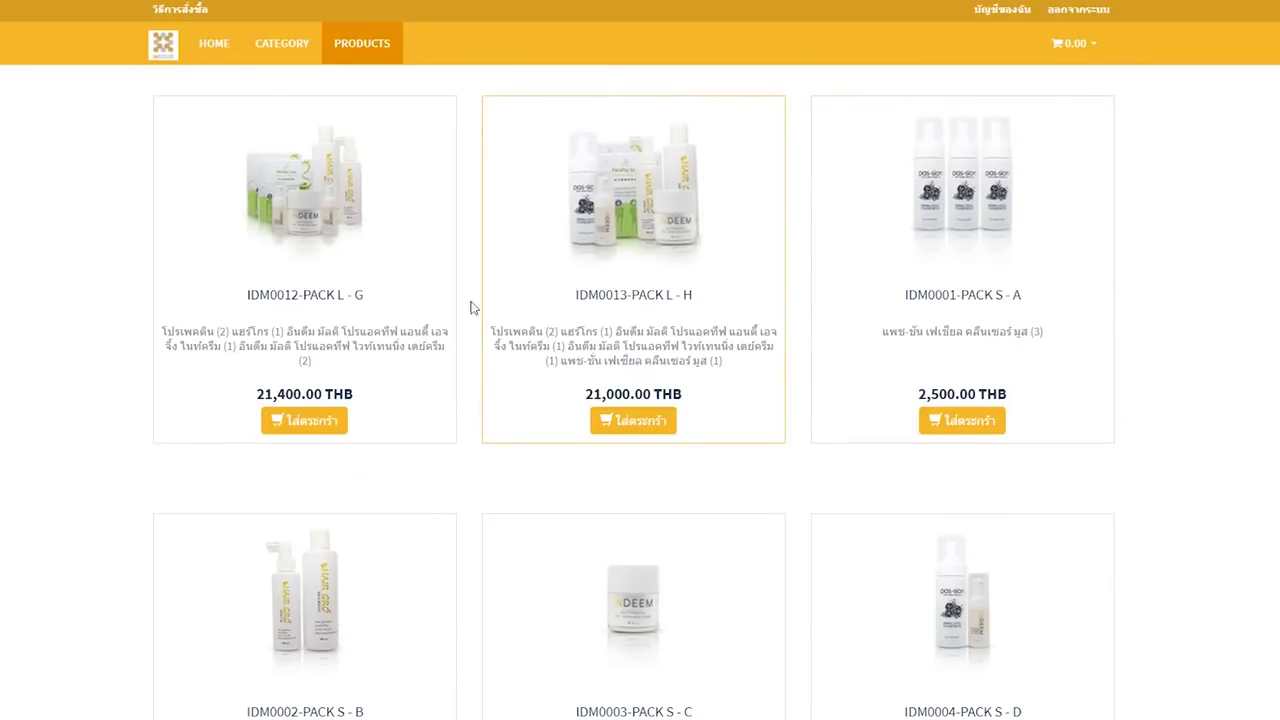
{"action": "scroll", "coordinate": [437, 409], "scroll_direction": "down", "scroll_amount": 3}
{"action": "scroll", "coordinate": [626, 447], "scroll_direction": "up", "scroll_amount": 3}
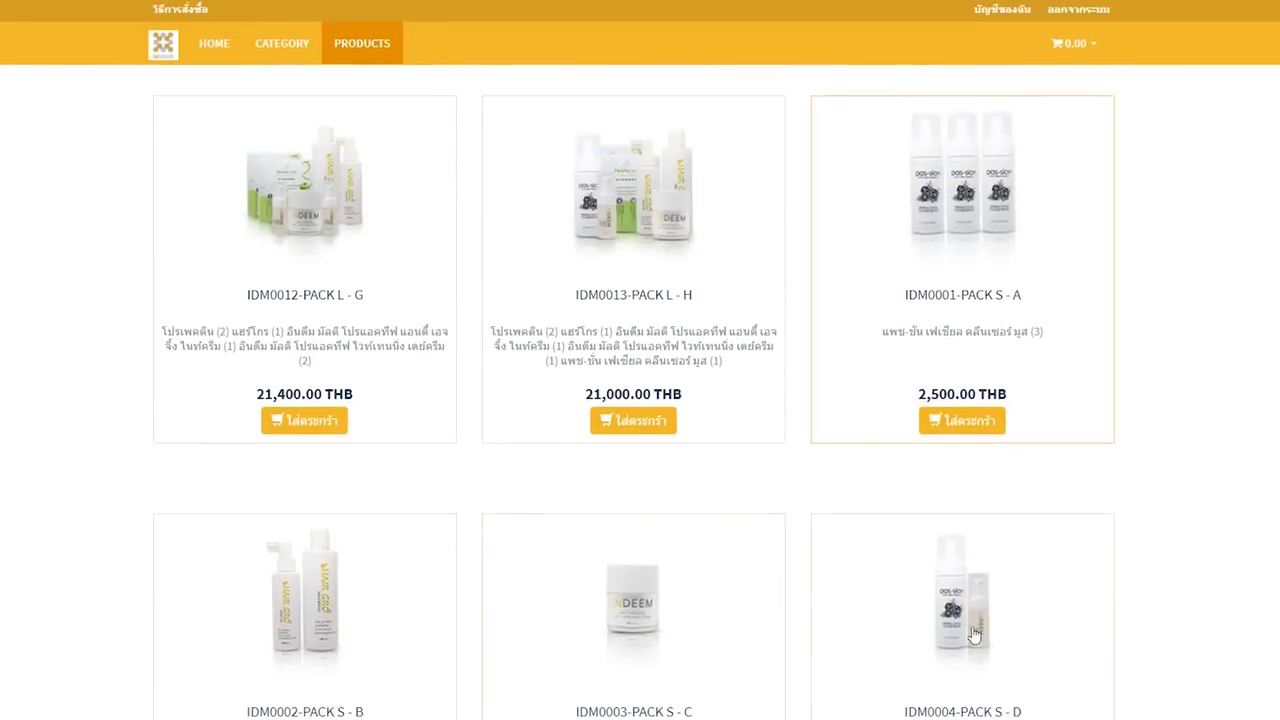
{"action": "scroll", "coordinate": [423, 534], "scroll_direction": "down", "scroll_amount": 6}
{"action": "scroll", "coordinate": [304, 505], "scroll_direction": "up", "scroll_amount": 5}
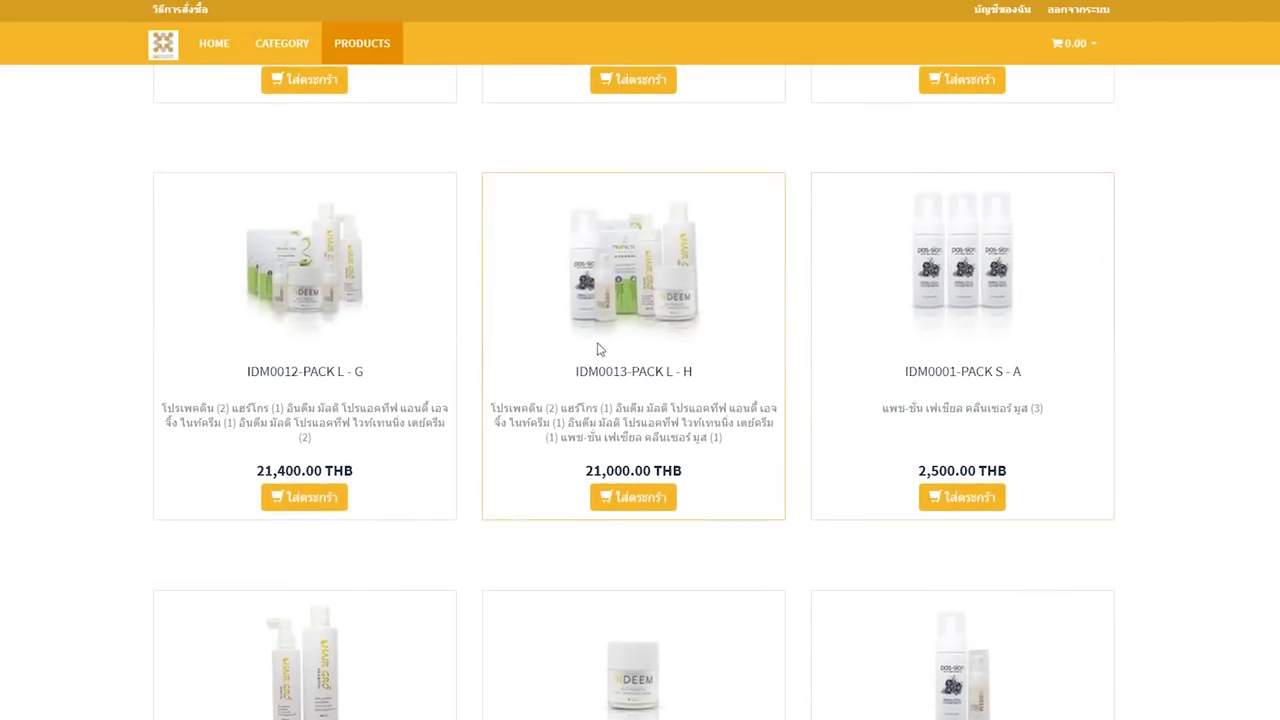
{"action": "scroll", "coordinate": [337, 354], "scroll_direction": "up", "scroll_amount": 5}
{"action": "scroll", "coordinate": [940, 510], "scroll_direction": "down", "scroll_amount": 5}
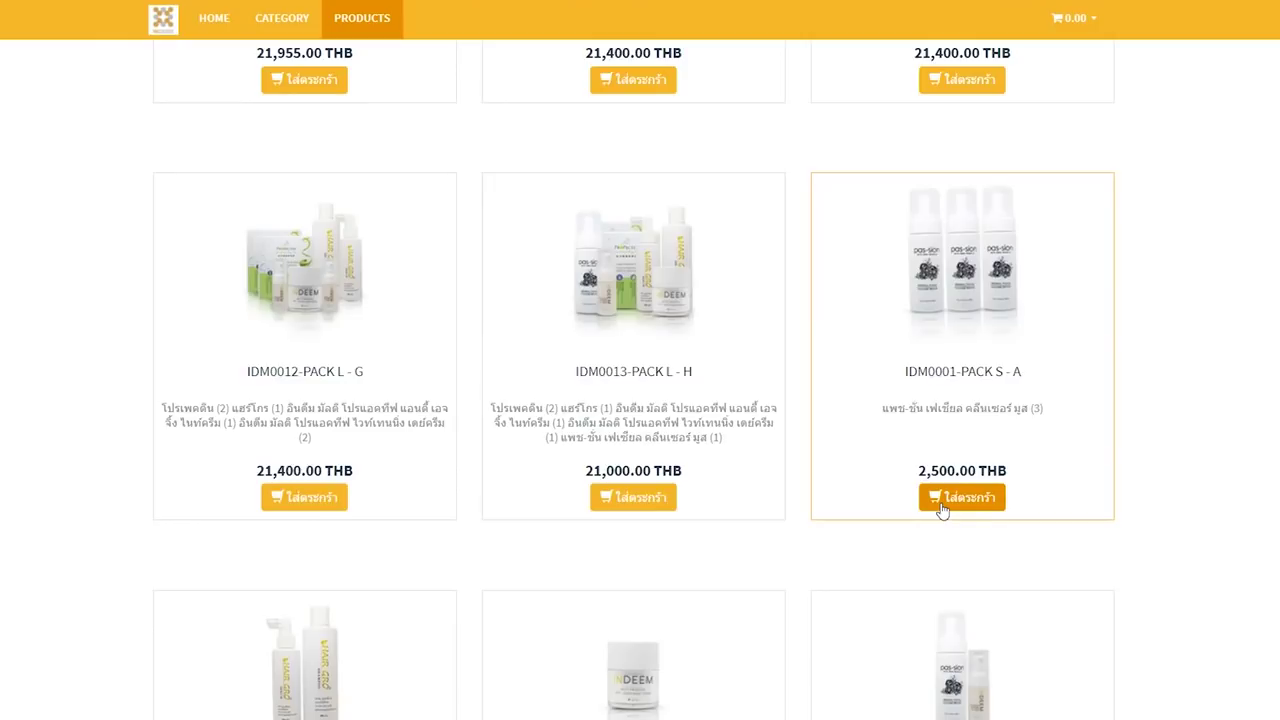
- Add IDM0001-PACK S-A to the cart, view the cart, and proceed to checkout
{"action": "left_click", "coordinate": [942, 500]}
{"action": "left_click", "coordinate": [1063, 20]}
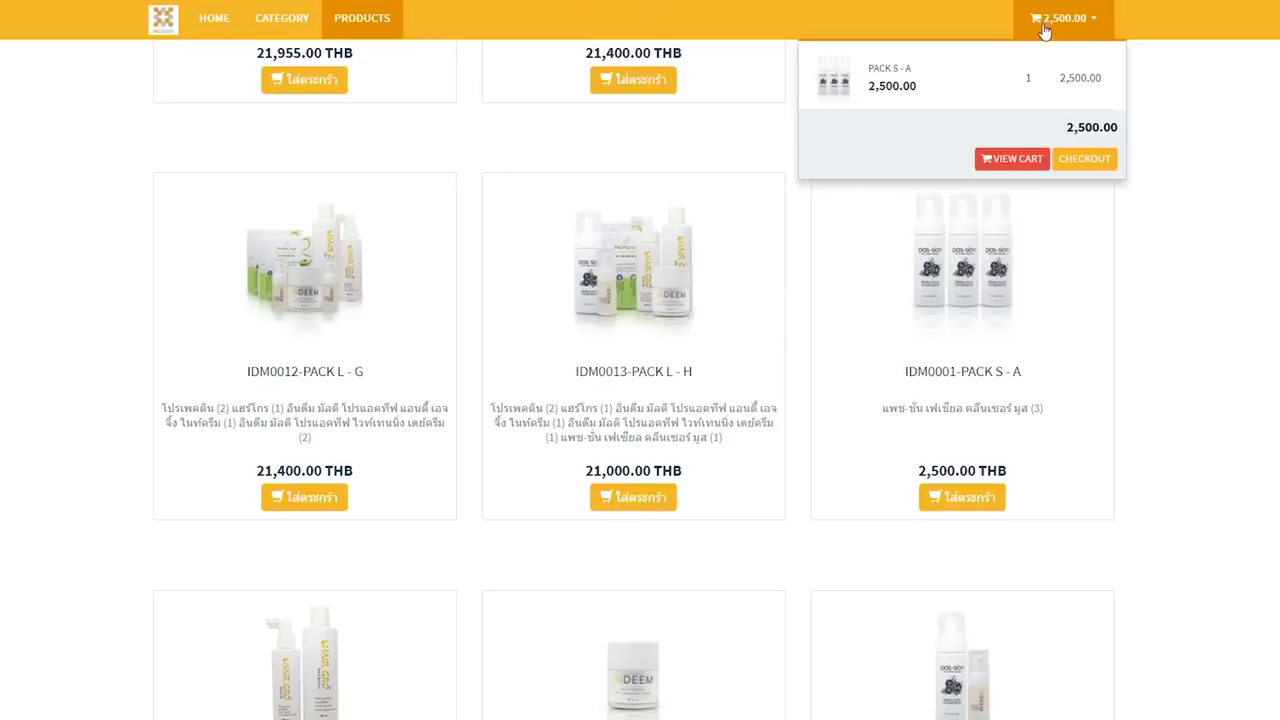
{"action": "left_click", "coordinate": [1026, 166]}
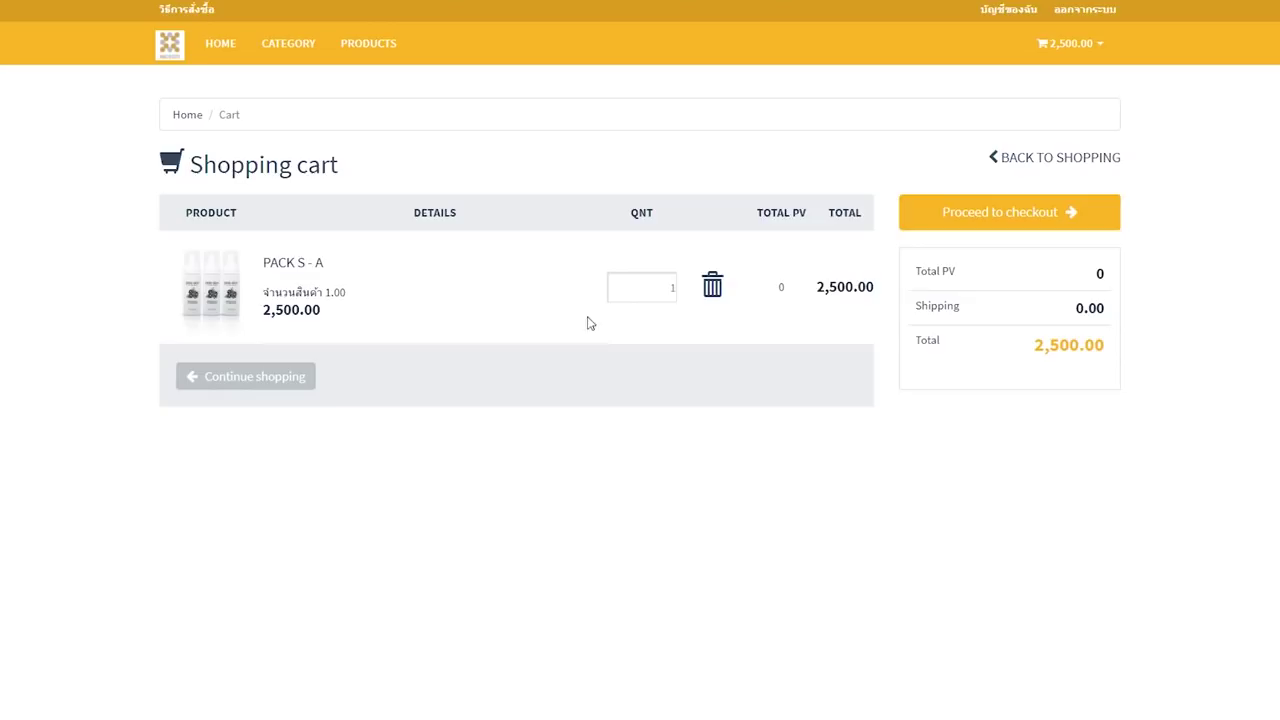
{"action": "left_click", "coordinate": [957, 220]}
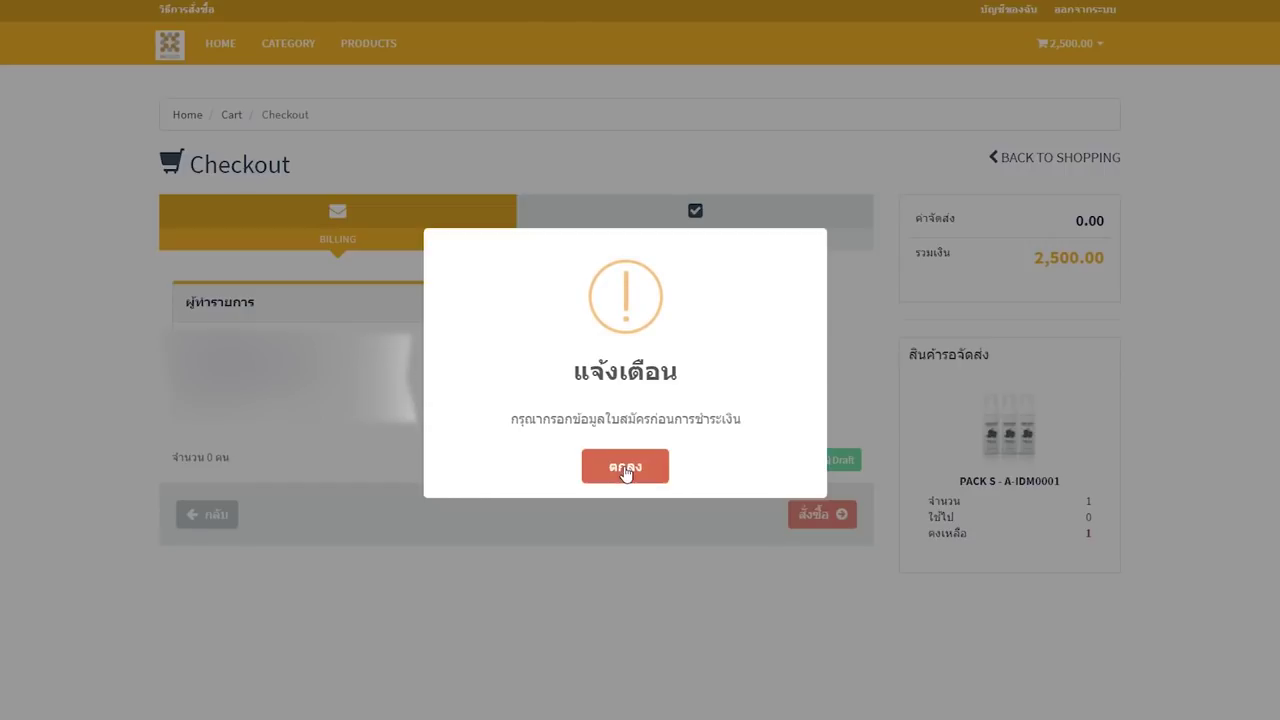
- Dismiss the warning and pick the saved company pickup address as the recipient
{"action": "left_click", "coordinate": [625, 468]}
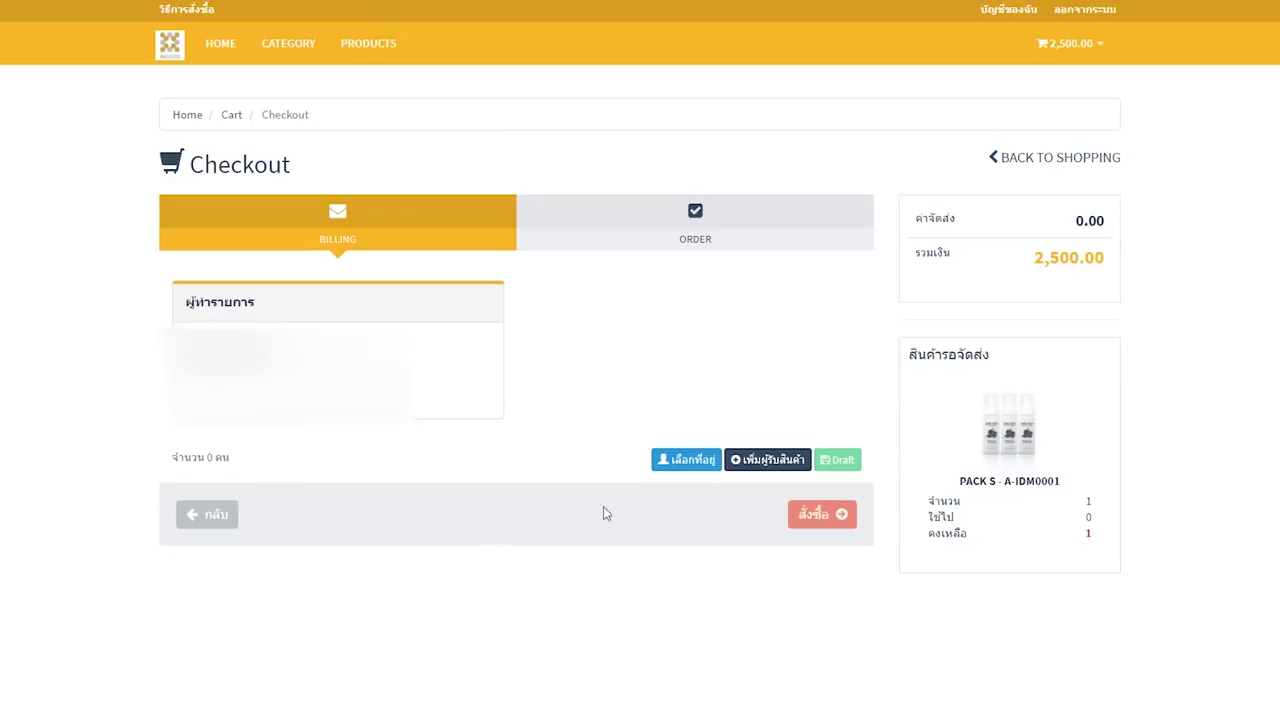
{"action": "left_click", "coordinate": [686, 465]}
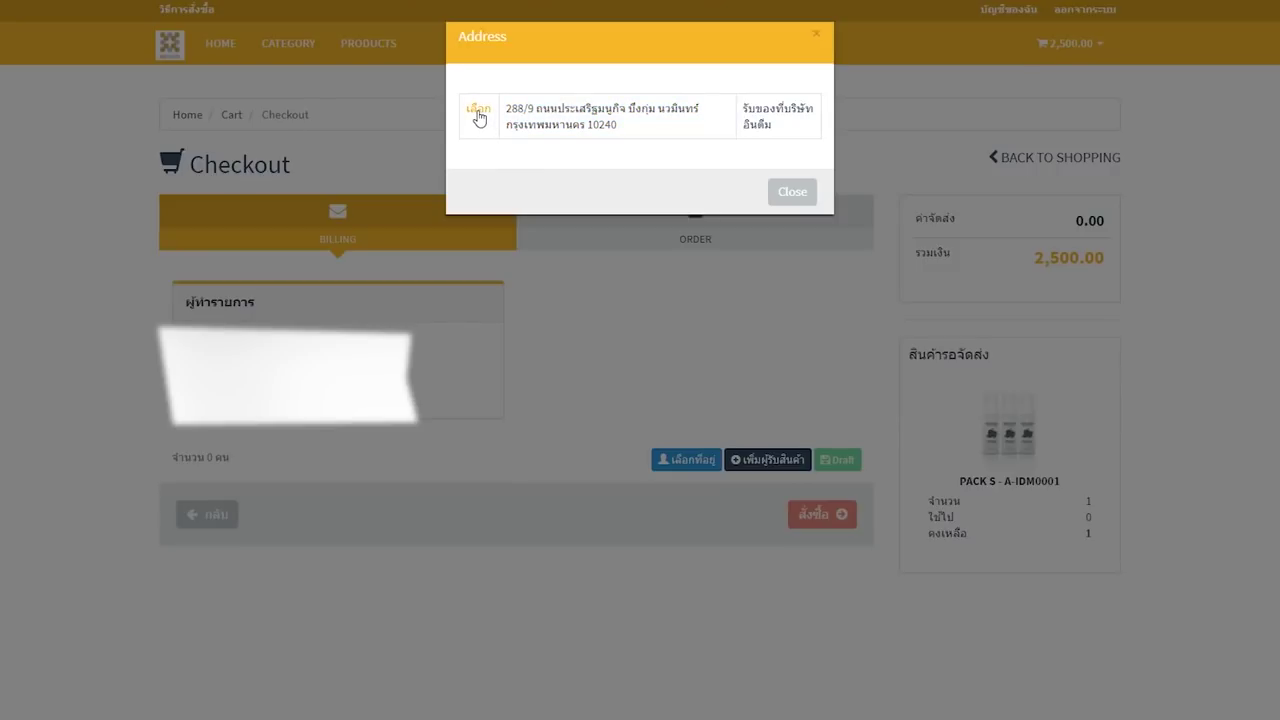
{"action": "left_click", "coordinate": [478, 110]}
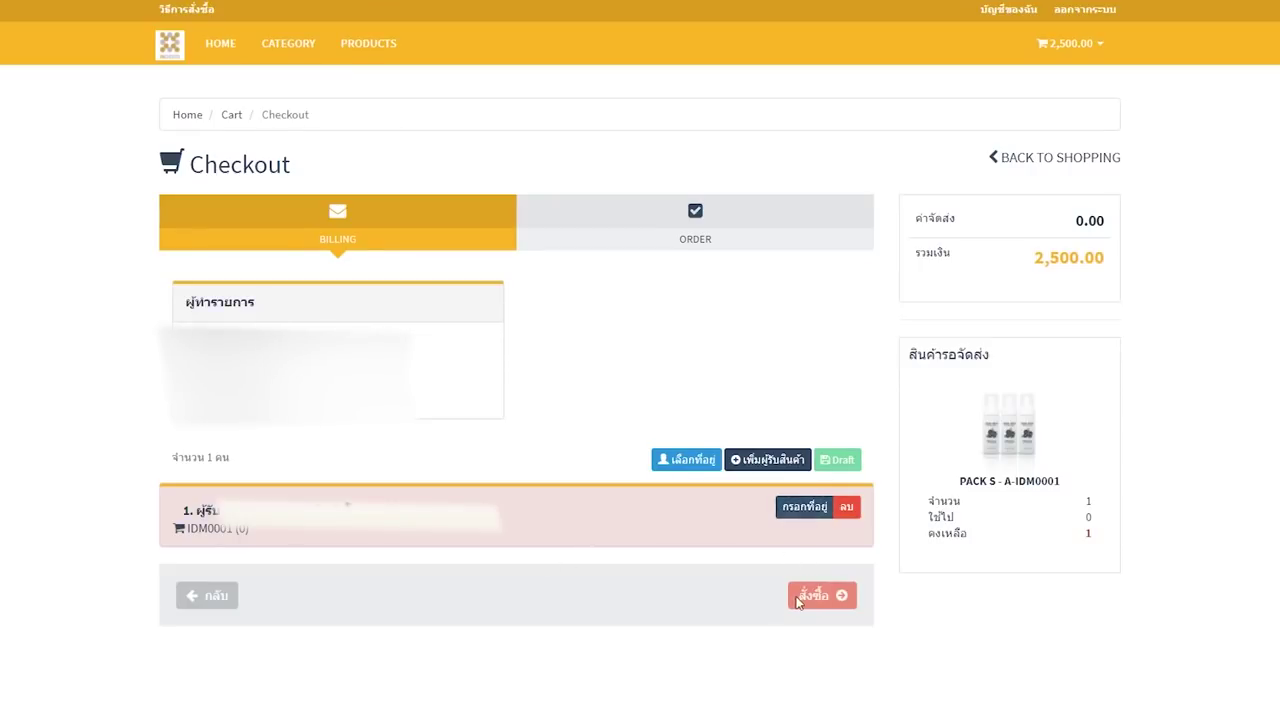
- Give the recipient a PACK S-A quantity of 1 and place the order with สั่งซื้อ
{"action": "left_click", "coordinate": [804, 507]}
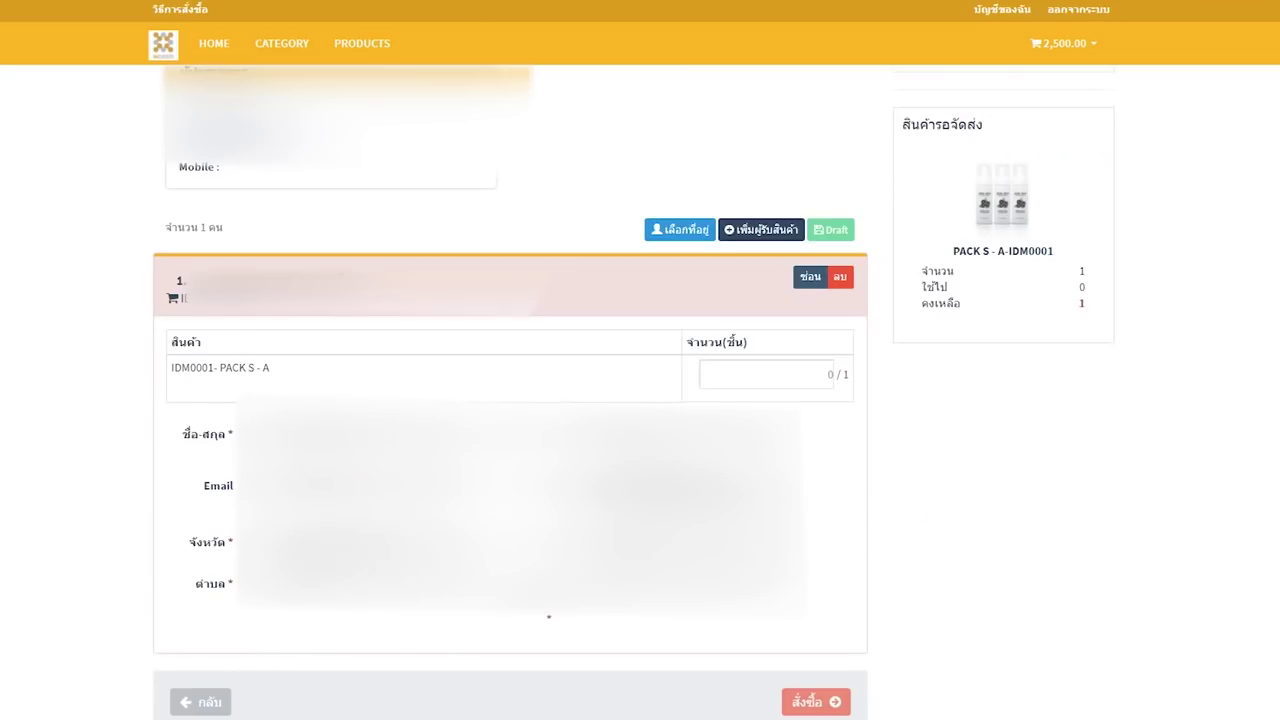
{"action": "left_click", "coordinate": [771, 376]}
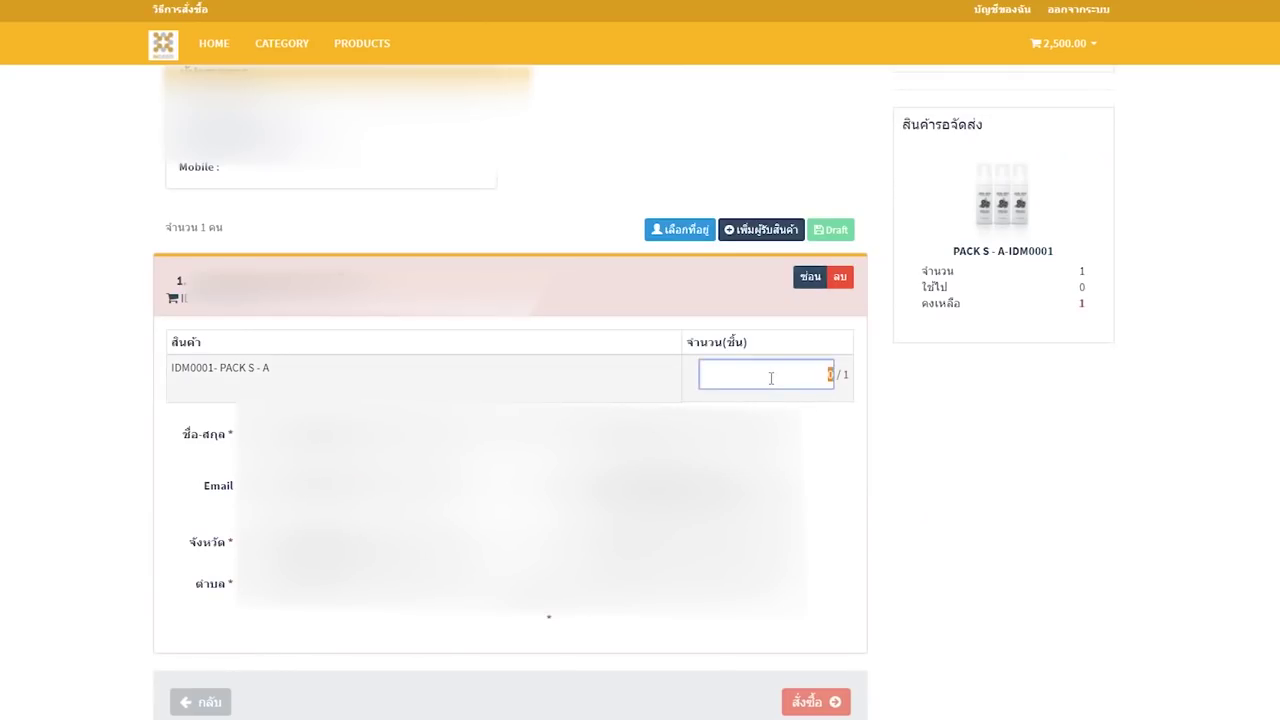
{"action": "type", "text": "1"}
{"action": "left_click", "coordinate": [905, 436]}
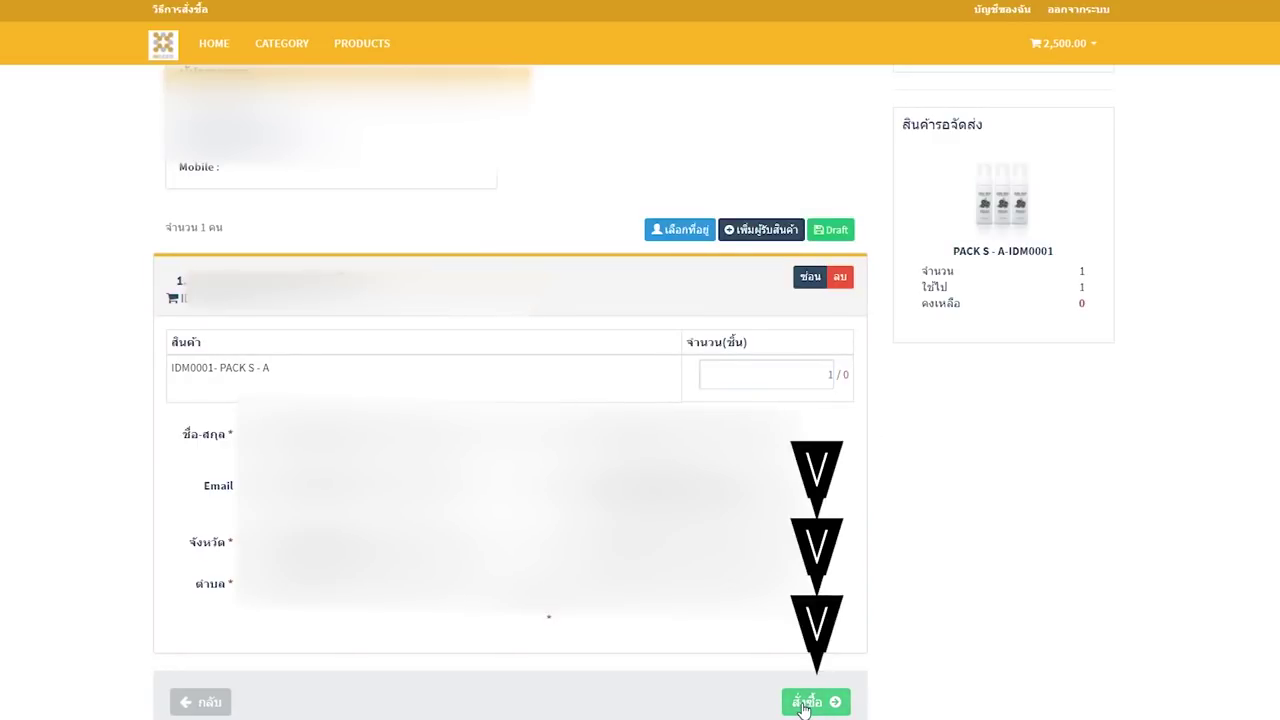
{"action": "left_click", "coordinate": [806, 703]}
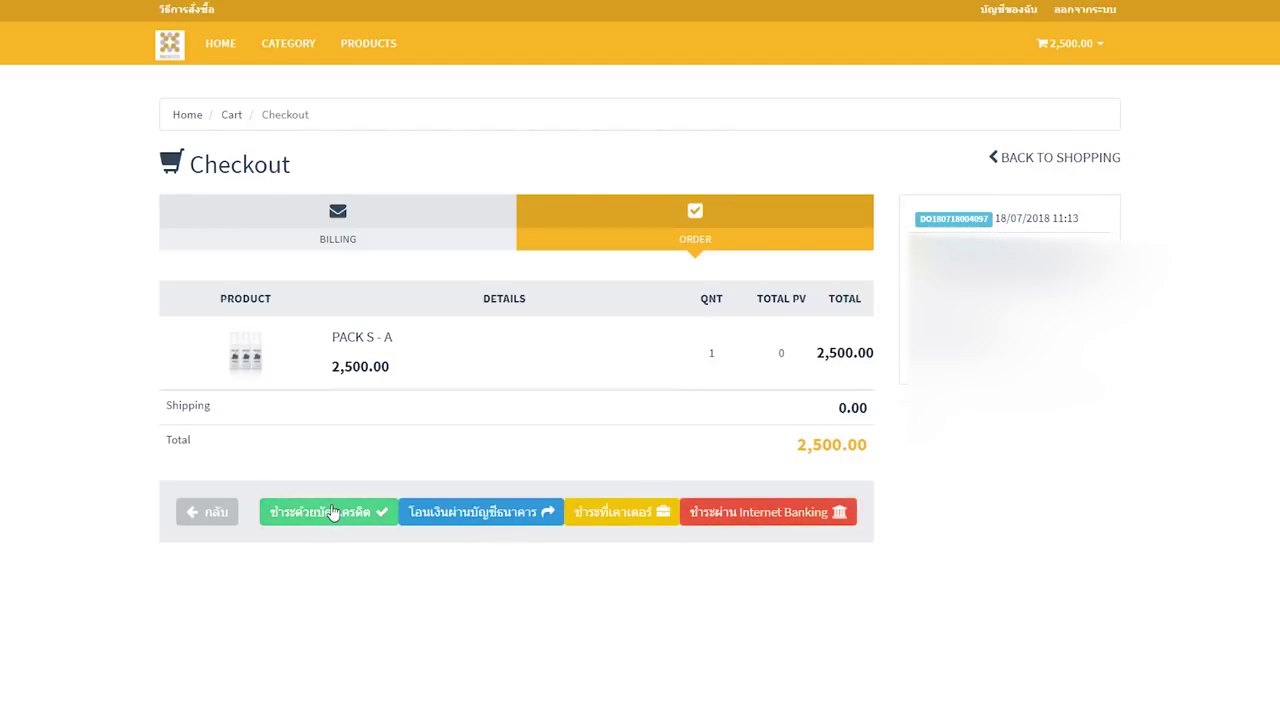
{"action": "left_click", "coordinate": [534, 517]}
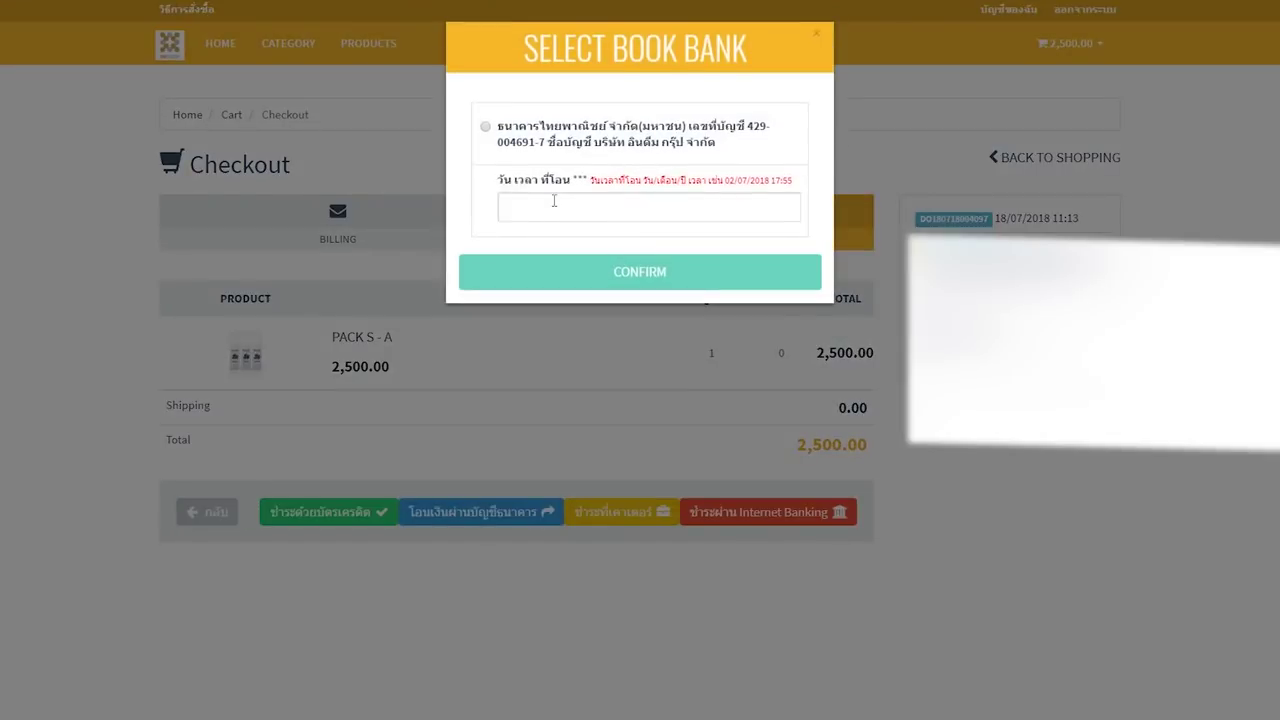
{"action": "left_click", "coordinate": [485, 128]}
{"action": "left_click", "coordinate": [535, 216]}
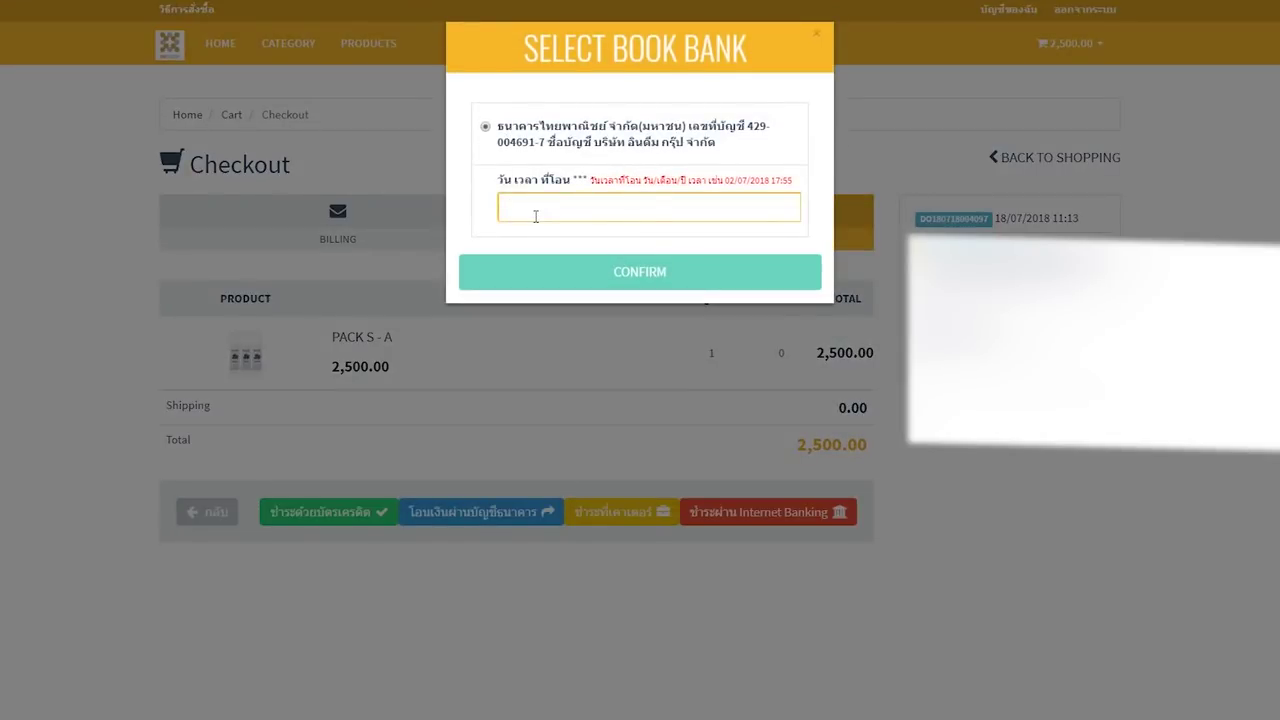
{"action": "left_click", "coordinate": [57, 330]}
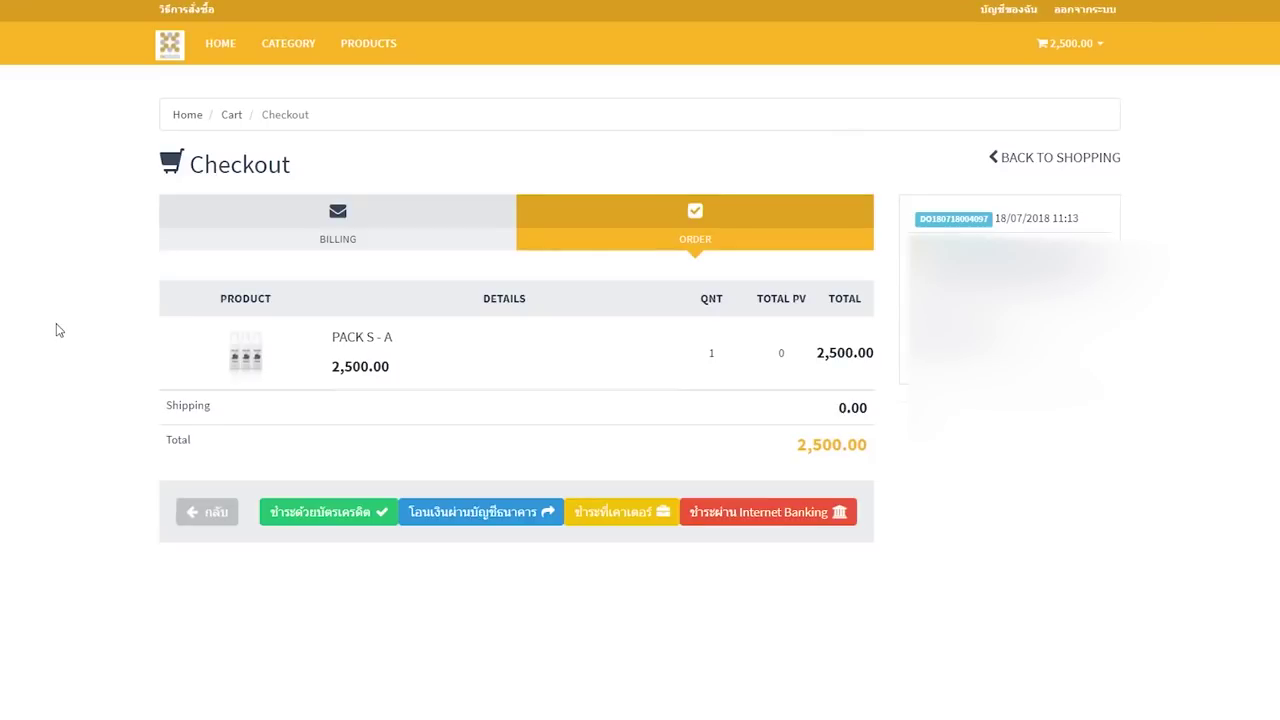